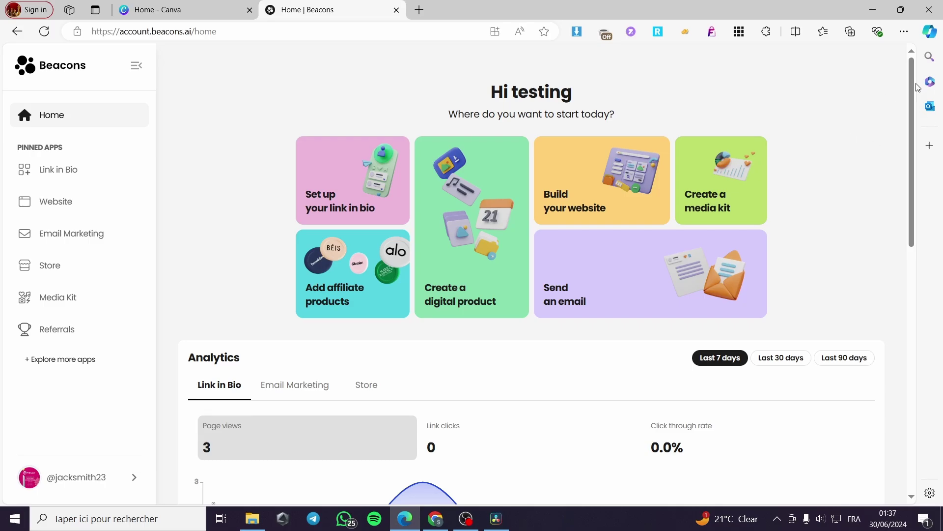
drag(600, 93, 487, 93)
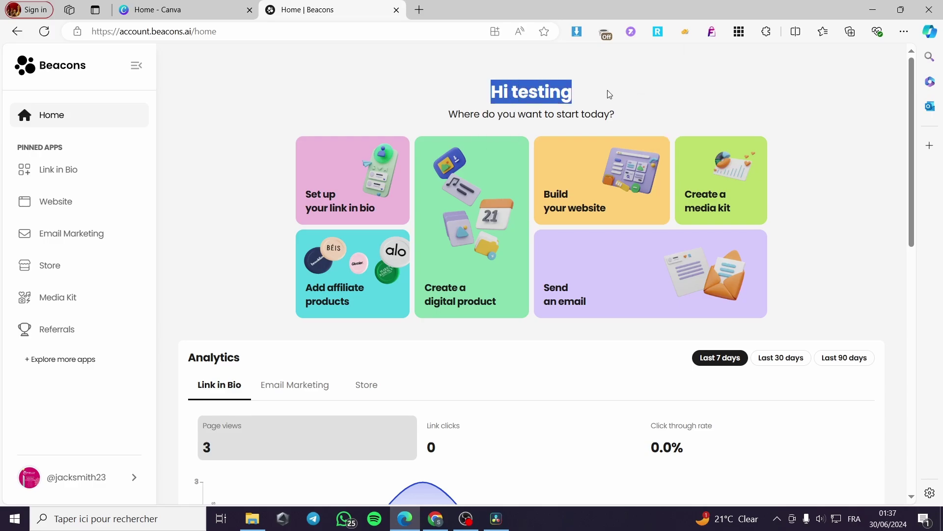
click(608, 94)
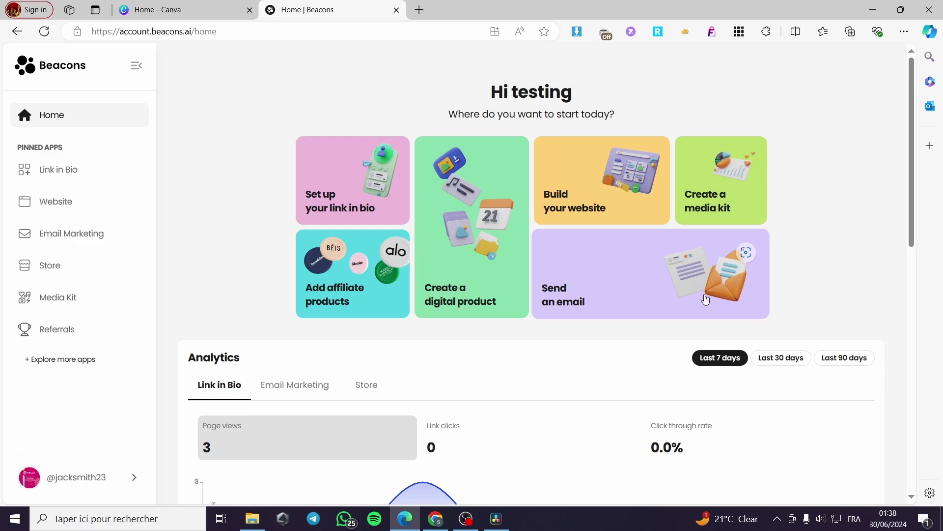
Open the Store's My Products page and start creating a new digital product
click(57, 266)
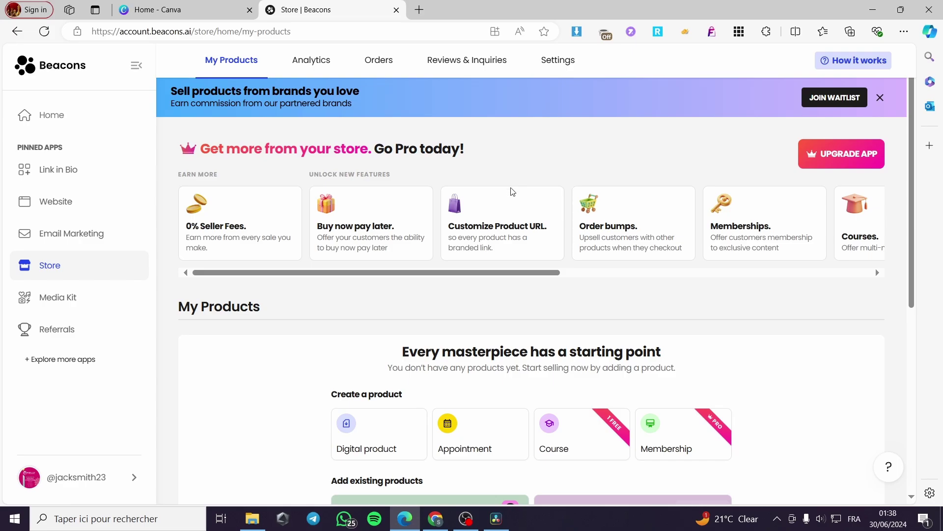
scroll(531, 241, down, 1)
scroll(533, 242, down, 5)
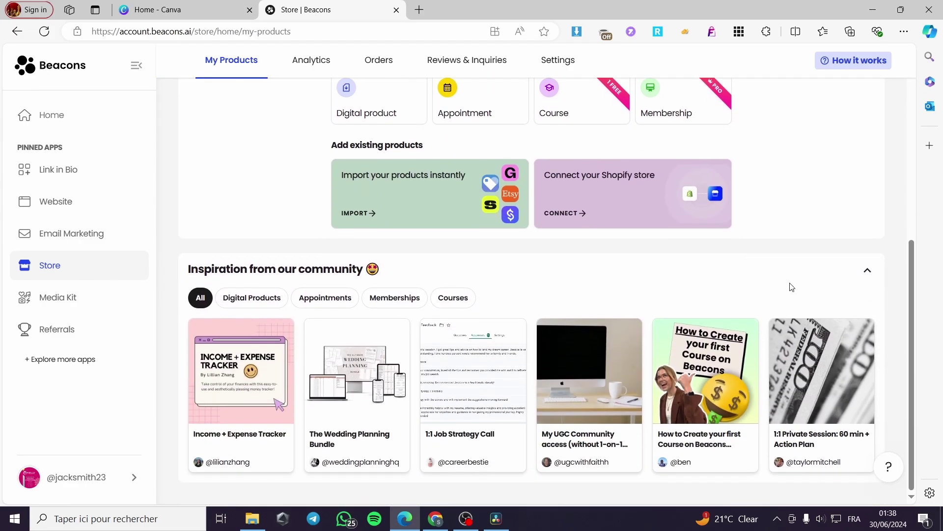
scroll(792, 281, up, 6)
scroll(792, 275, down, 2)
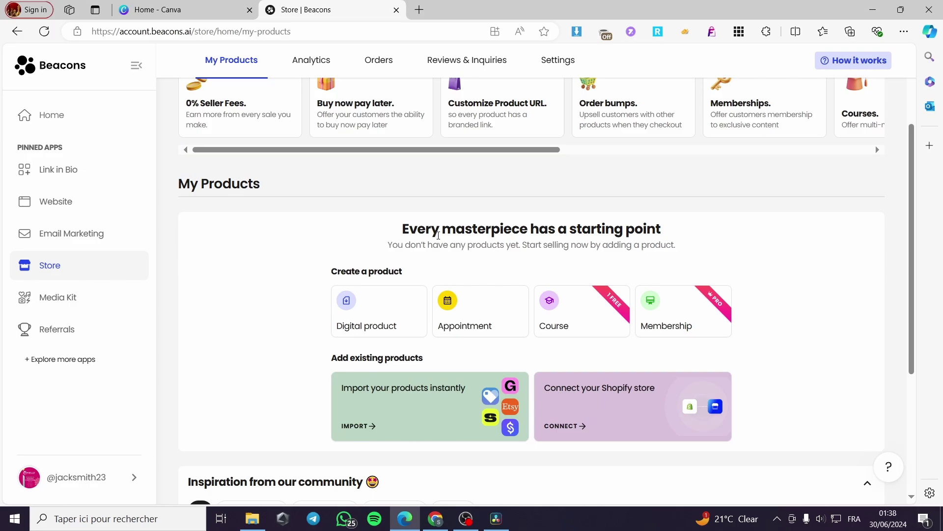
drag(261, 186, 178, 186)
click(302, 190)
scroll(746, 289, down, 1)
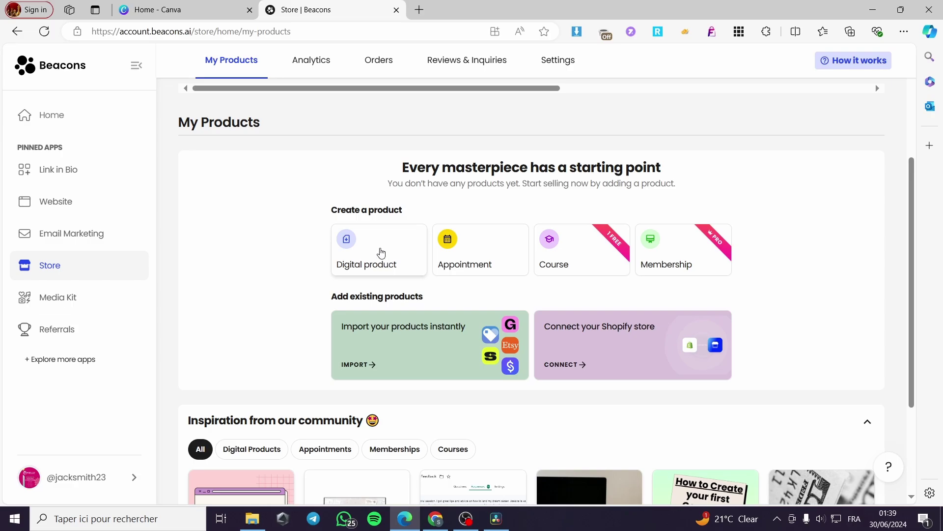
click(381, 253)
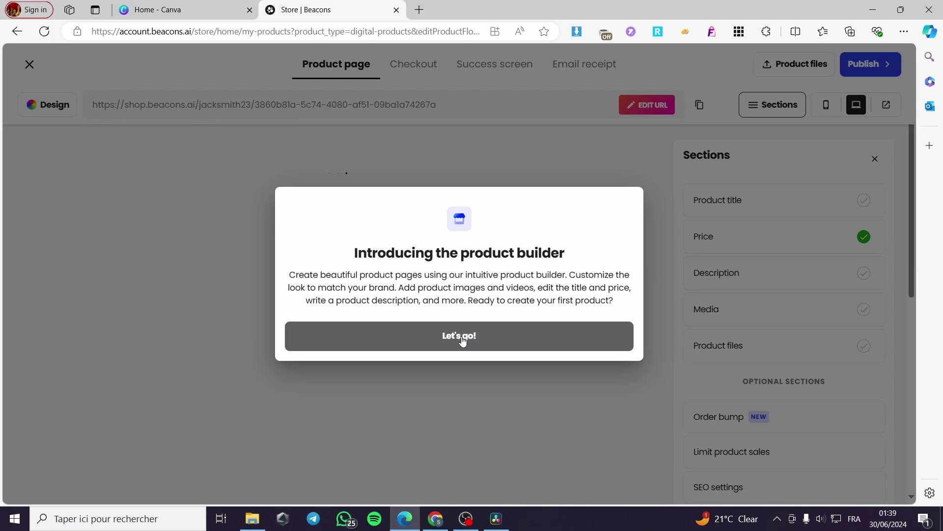
Go through the product builder's introductory tour to its end and dismiss it
click(499, 337)
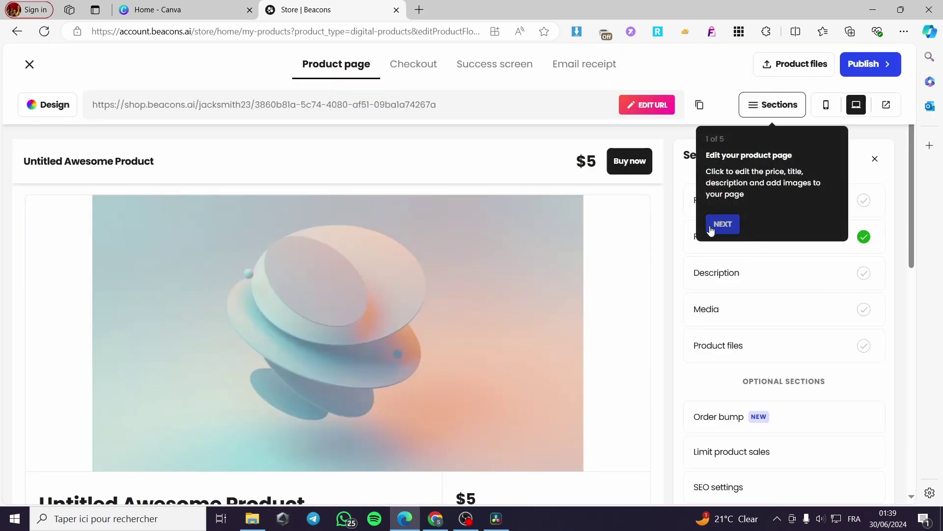
click(715, 227)
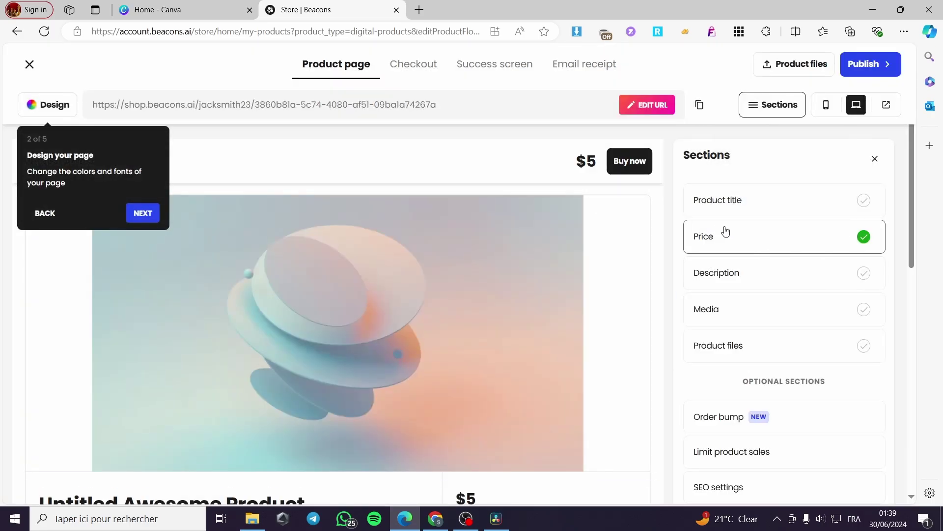
click(133, 213)
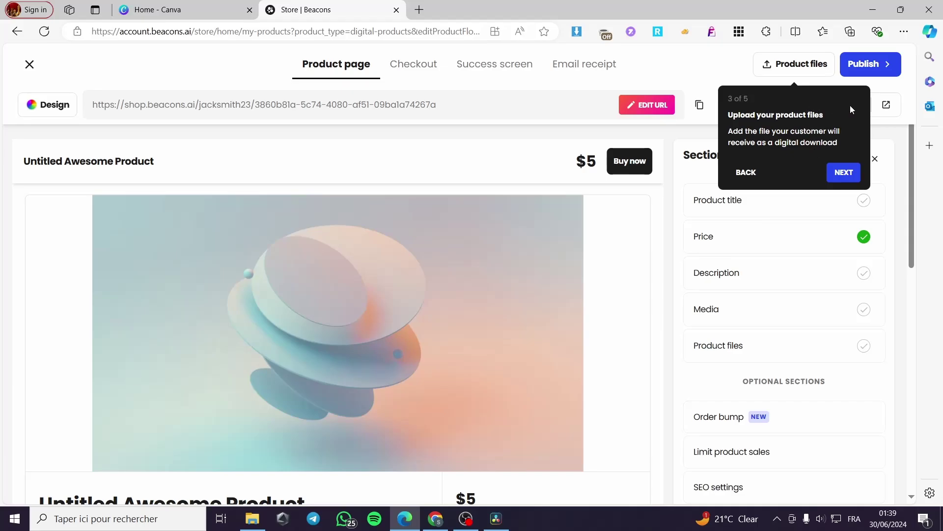
click(839, 169)
click(508, 171)
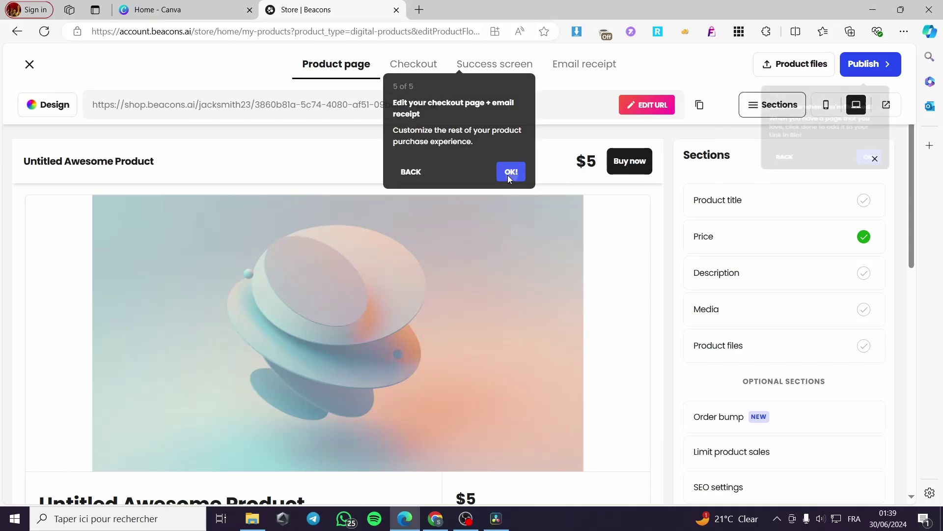
click(884, 186)
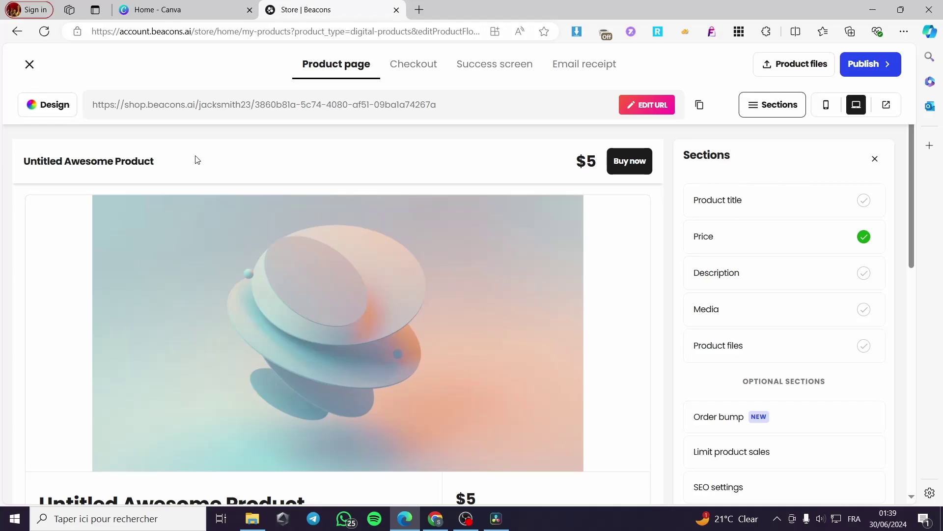
Change the product title to "Digital test" and save it
click(84, 162)
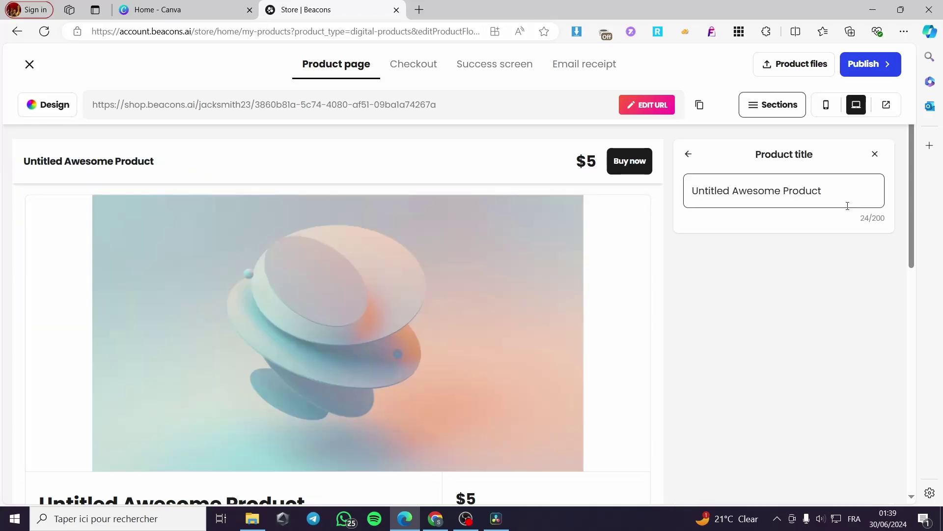
drag(847, 197, 688, 197)
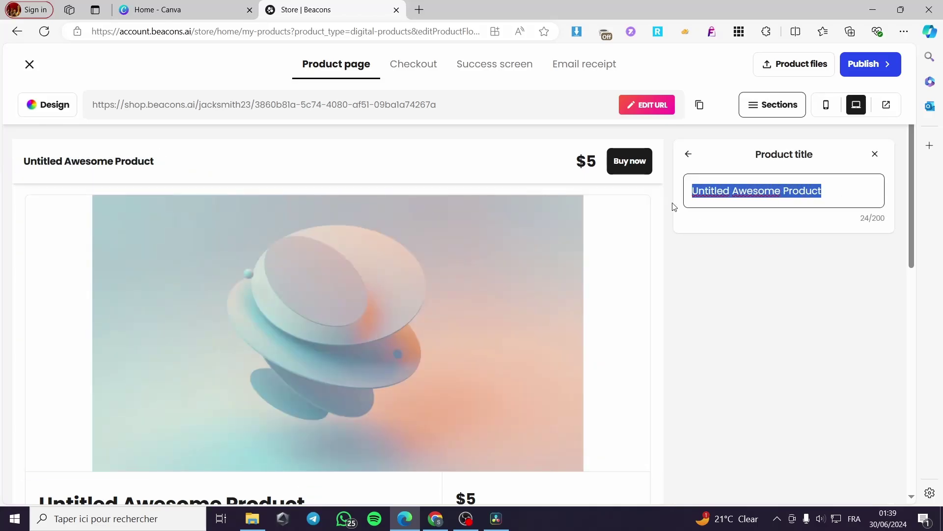
text(Di)
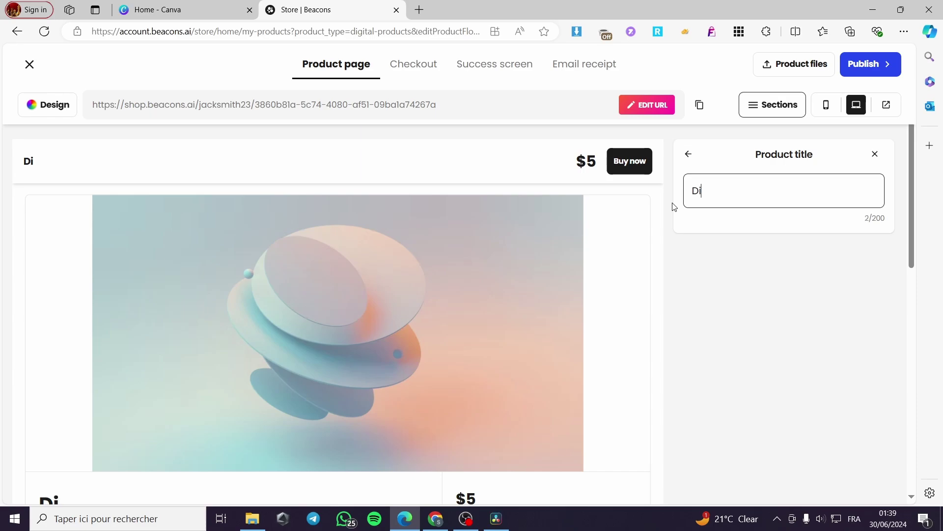
text(gital test)
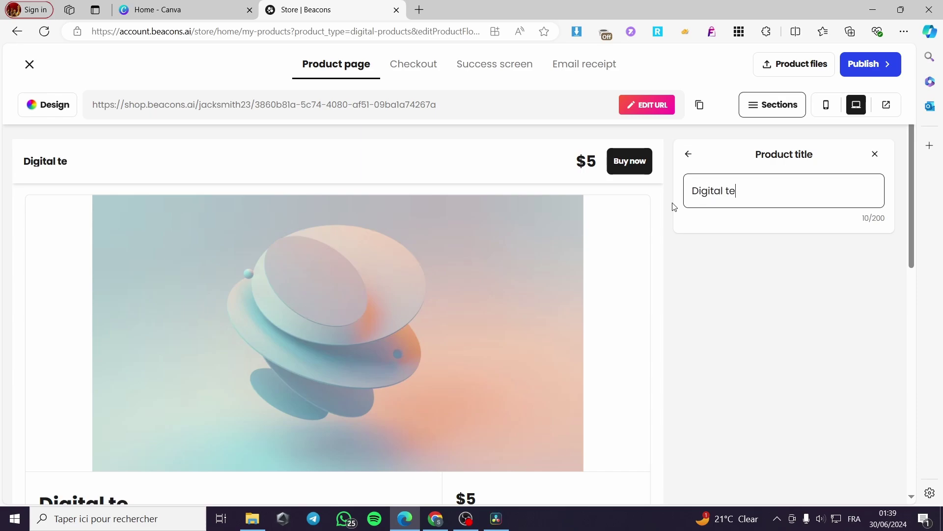
click(813, 264)
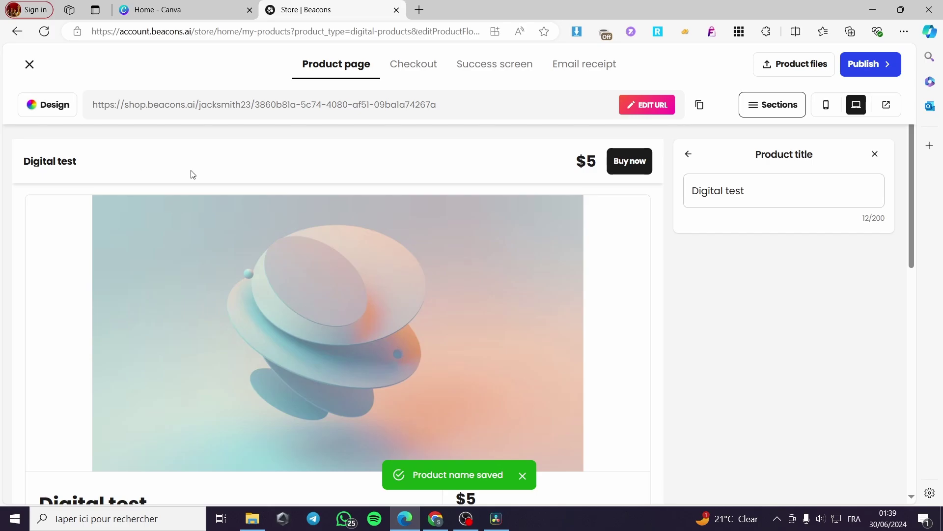
Give the product a fixed set price of 15 US dollars
click(587, 162)
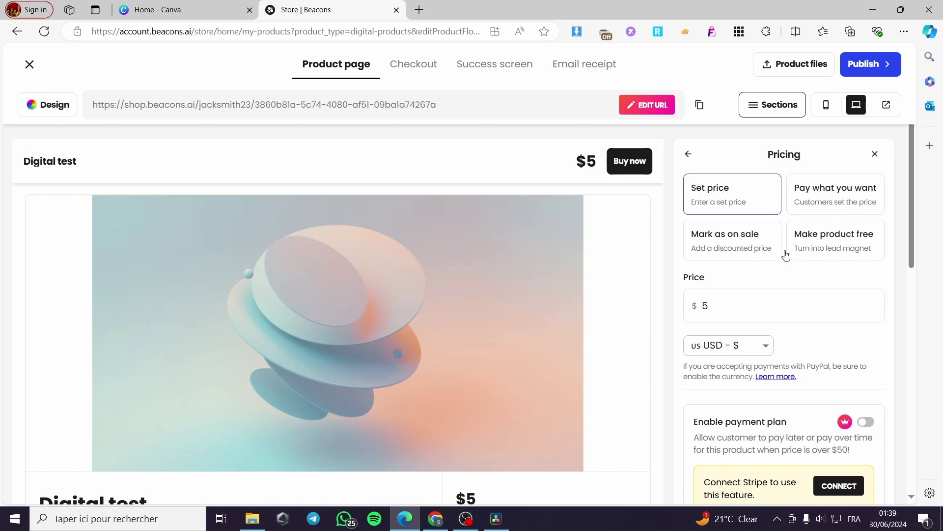
click(836, 244)
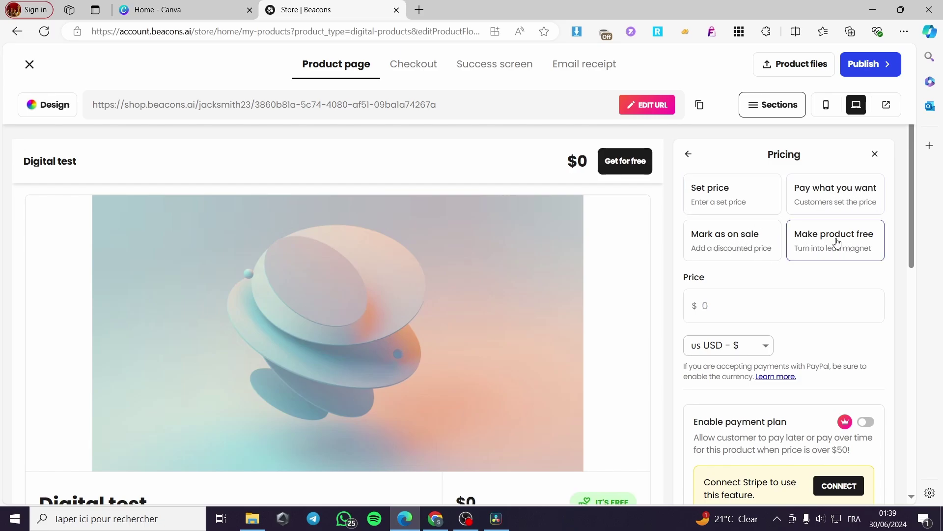
click(735, 196)
drag(719, 305, 677, 302)
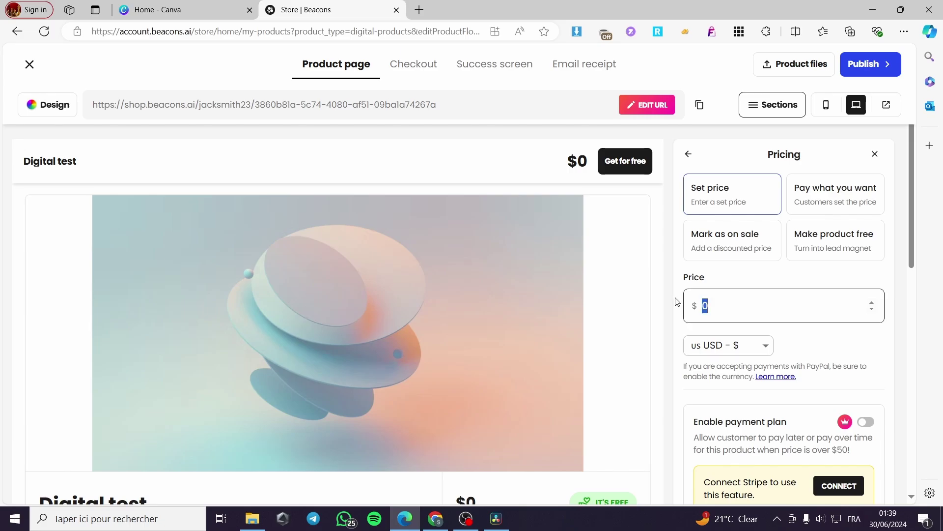
text(15)
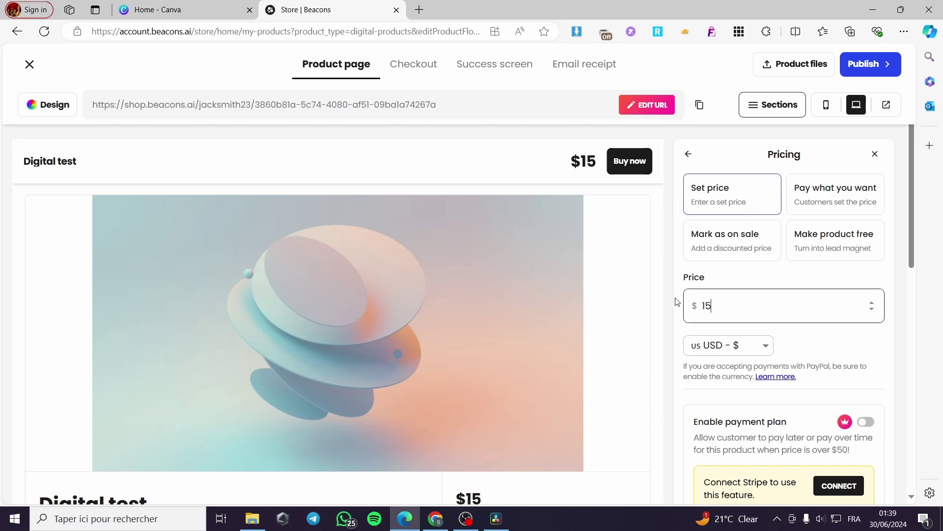
click(748, 346)
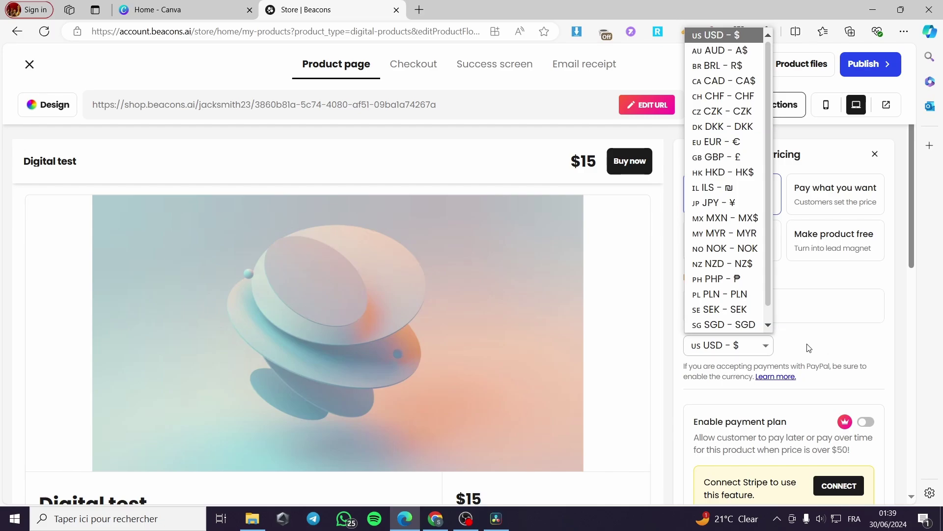
click(865, 347)
scroll(856, 343, down, 3)
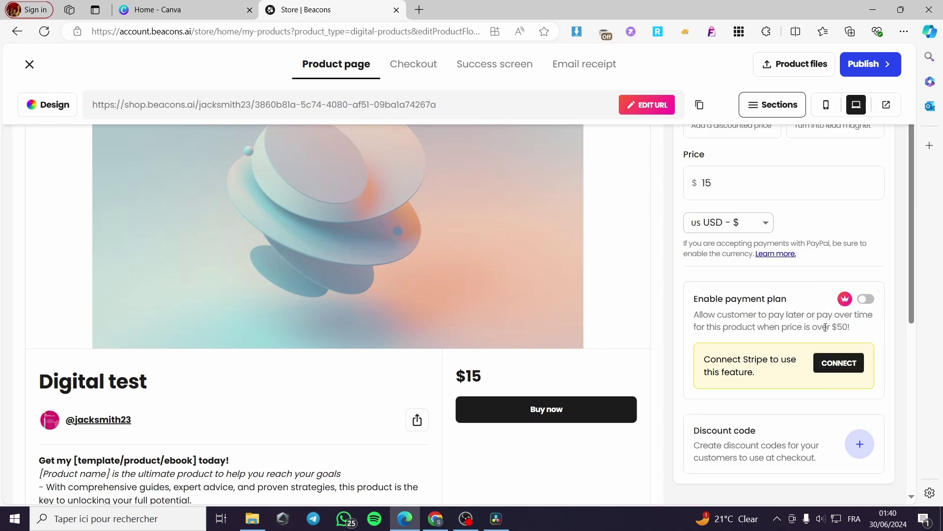
scroll(804, 317, down, 3)
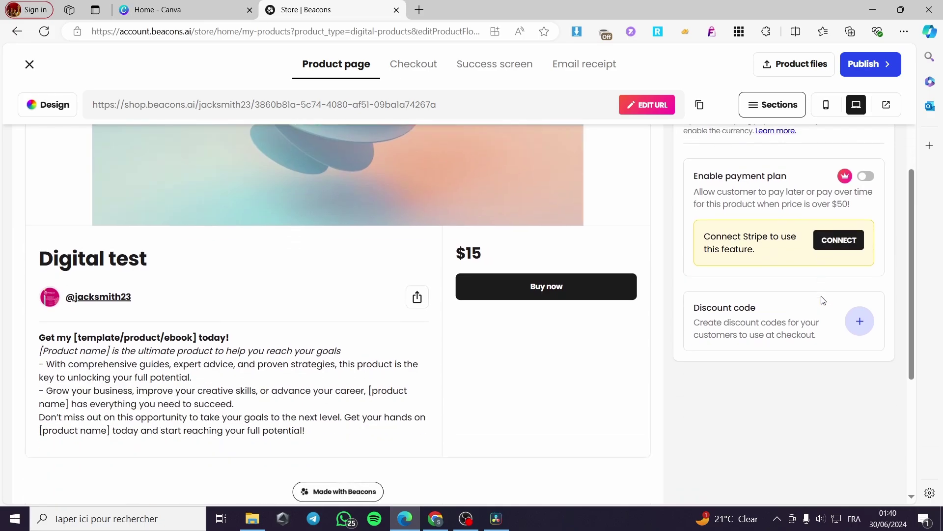
scroll(792, 320, up, 6)
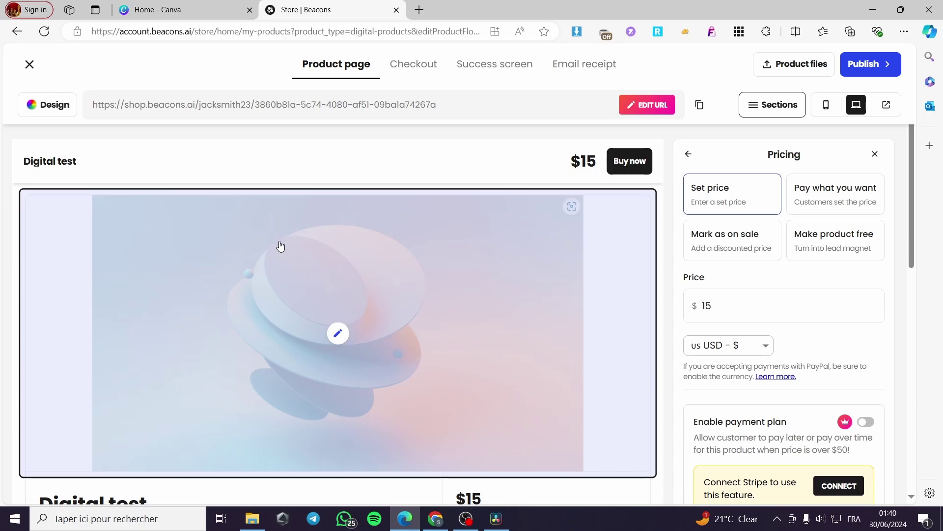
Upload the yellow logo-design image "Untitled design (2)" from the Downloads folder as new product media
click(338, 334)
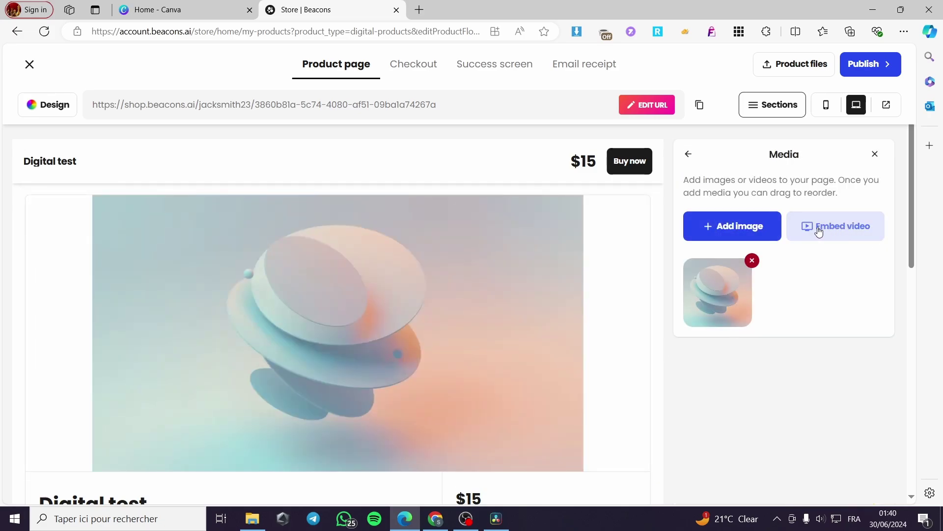
click(760, 230)
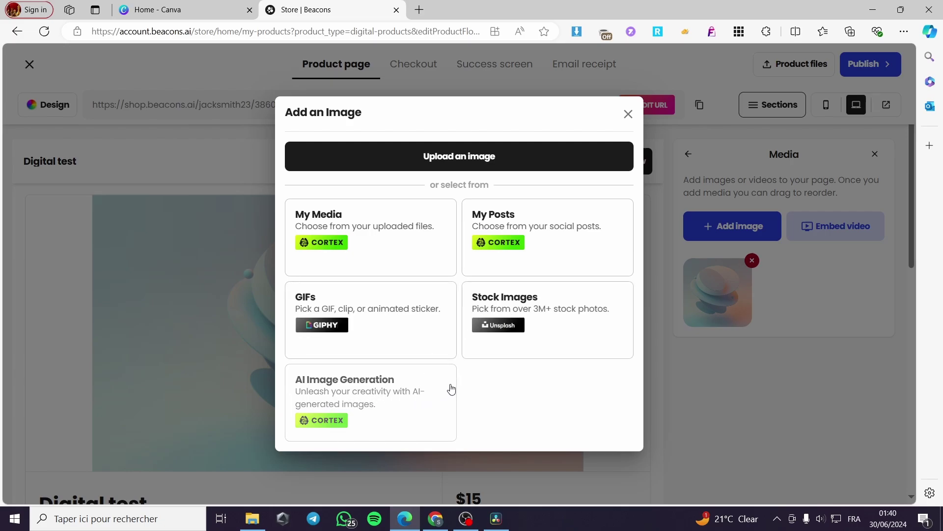
click(470, 157)
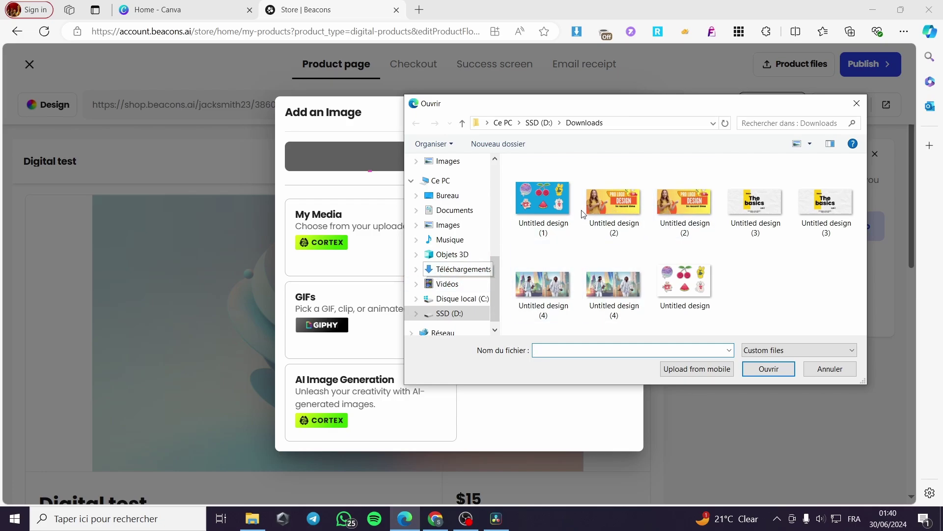
click(619, 205)
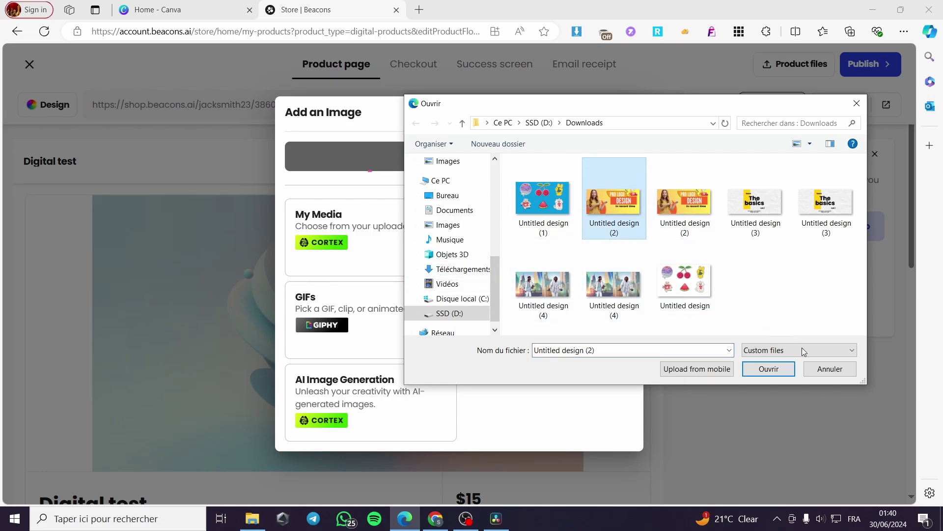
click(781, 370)
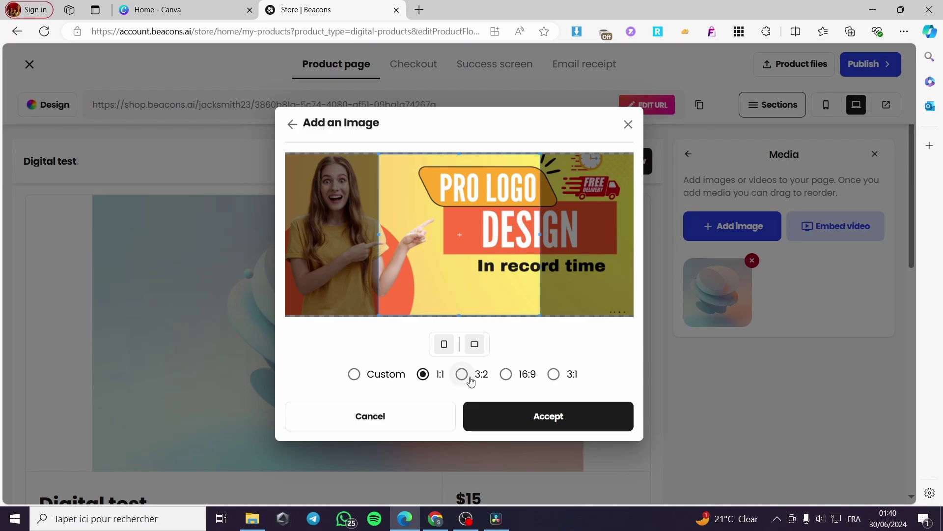
Try the 16:9, 3:1, 1:1 and 3:2 crop ratios on the uploaded image
click(506, 373)
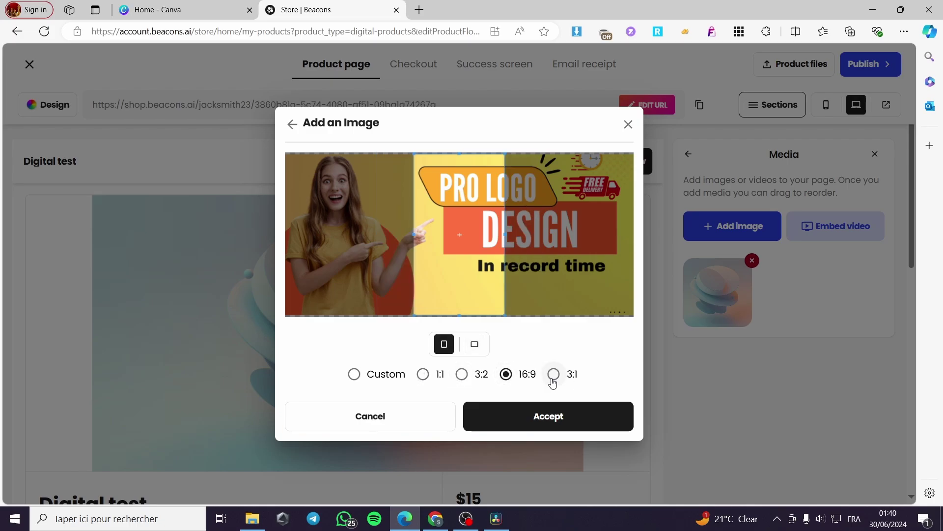
click(553, 379)
click(433, 378)
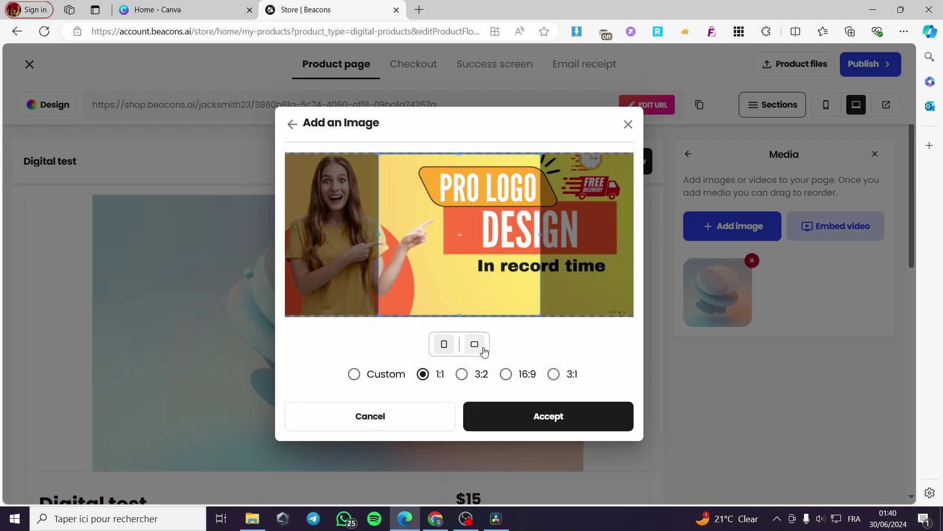
click(462, 374)
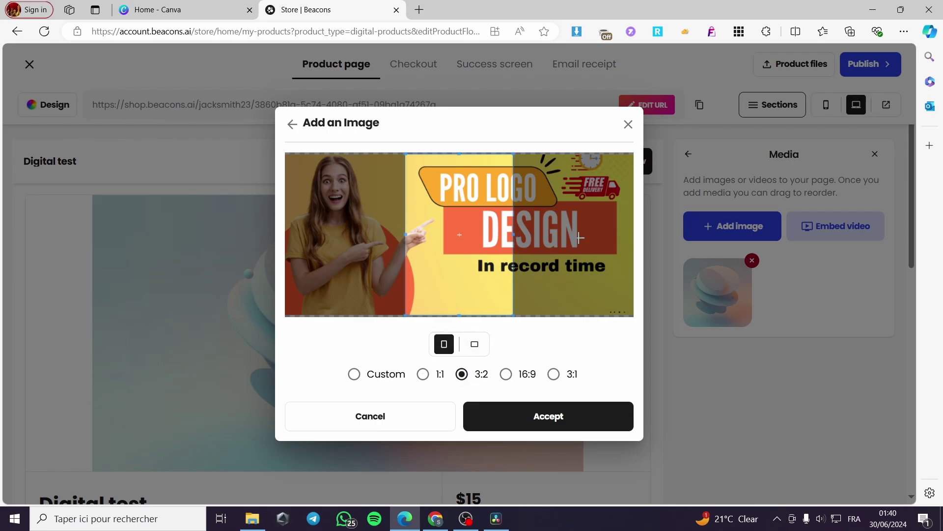
click(424, 375)
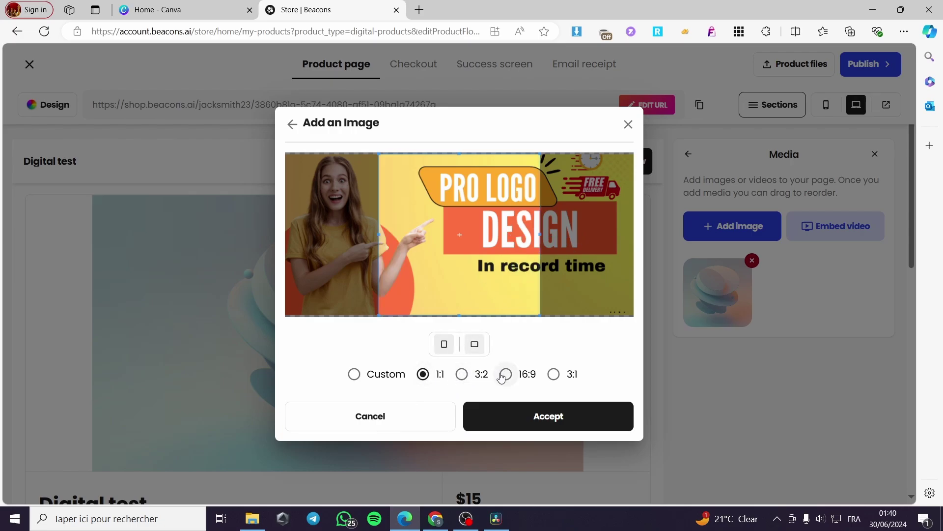
Crop the uploaded image with a landscape 16:9 ratio around the "Pro Logo Design" text and pointing hand, and accept it
click(504, 375)
click(482, 345)
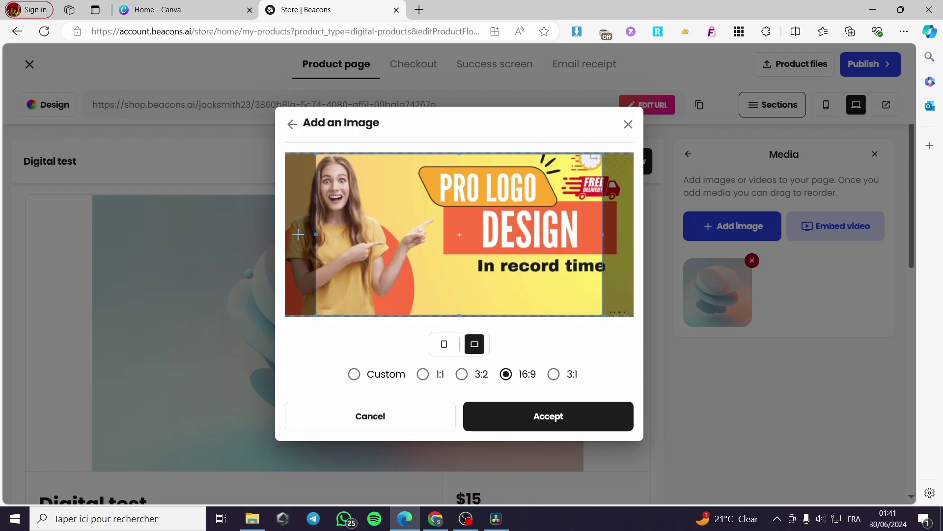
drag(440, 248, 497, 246)
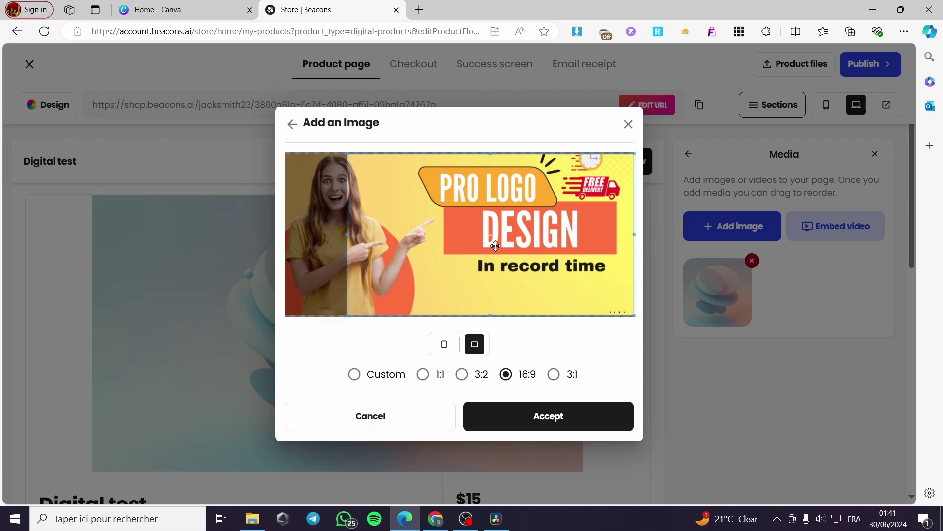
drag(348, 234, 384, 234)
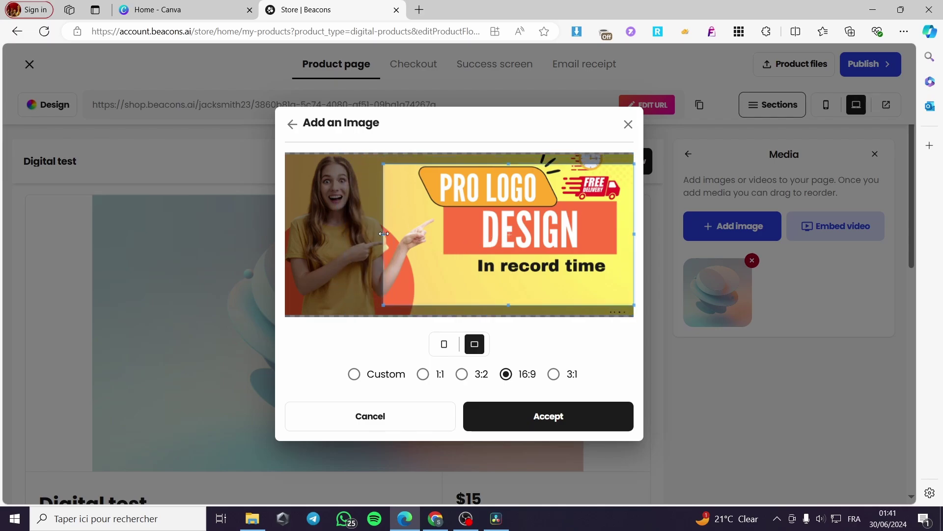
click(552, 422)
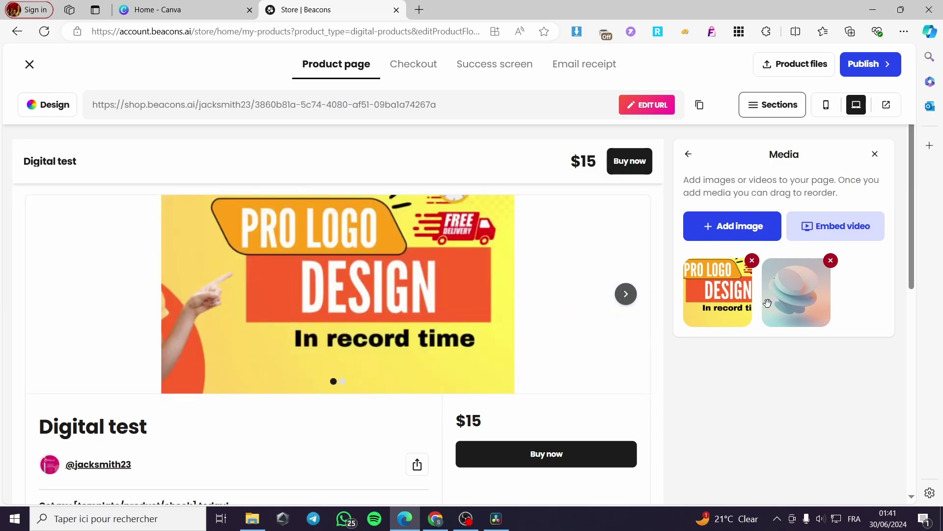
Review the available image sources, view Canva's custom-size settings for a new design, and return to the Beacons product page
click(734, 226)
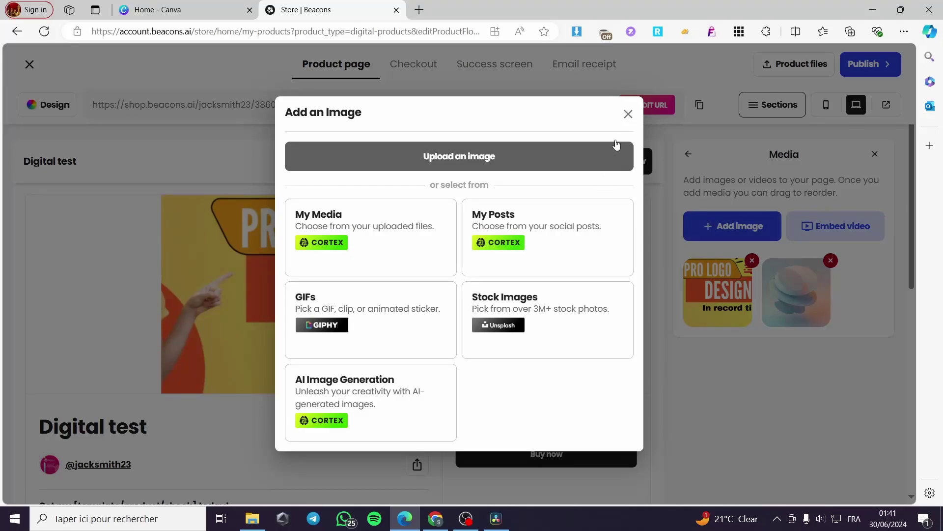
click(629, 115)
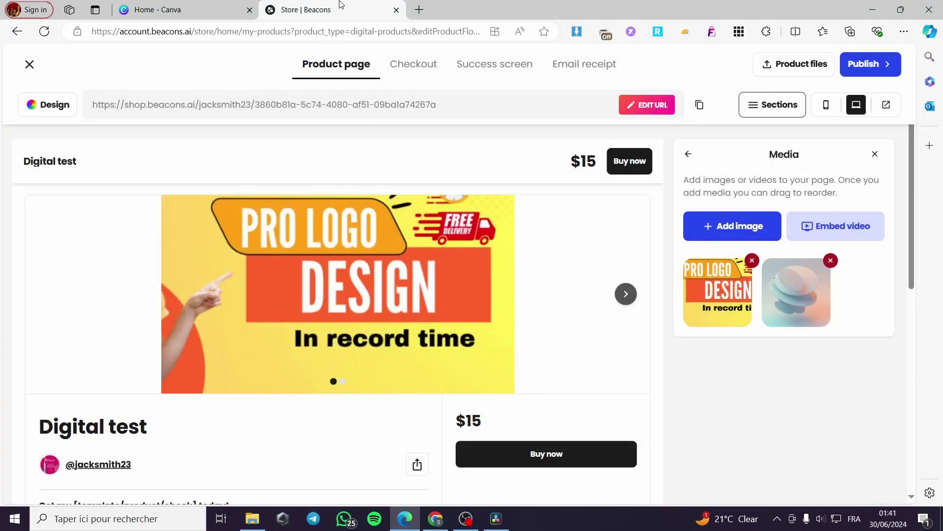
click(178, 5)
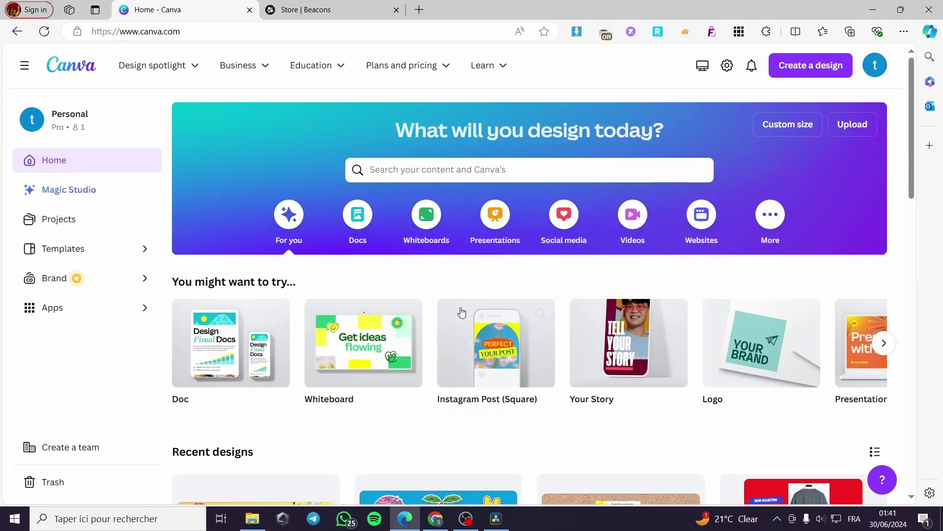
click(834, 67)
click(662, 442)
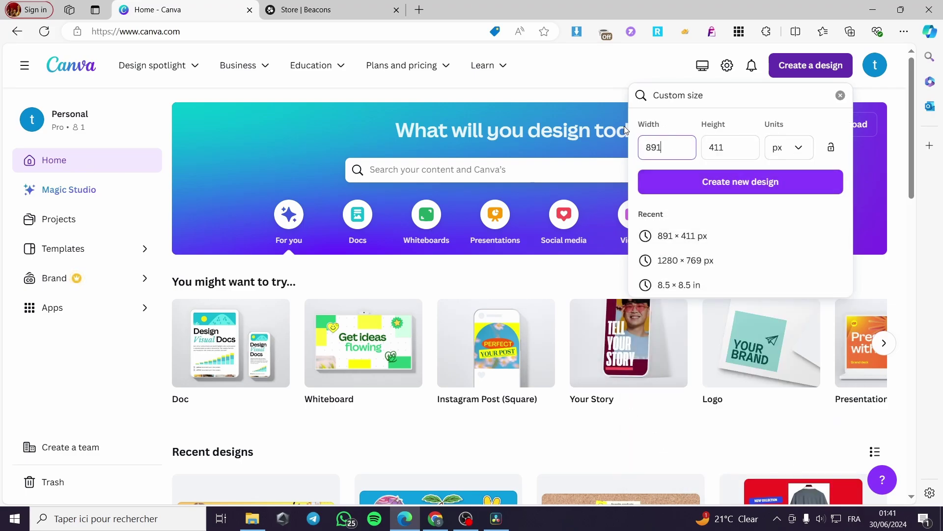
click(305, 9)
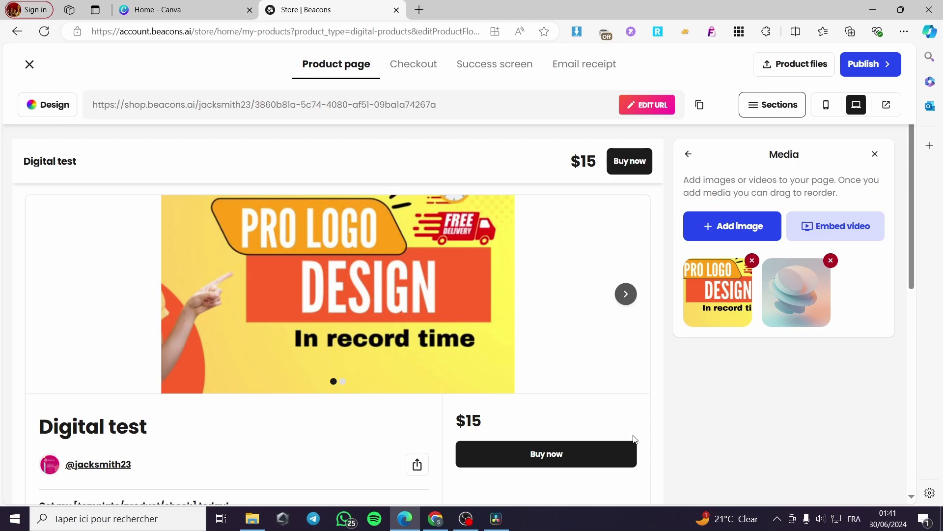
Open the product description for editing and review its placeholder text against the page preview
scroll(624, 428, down, 3)
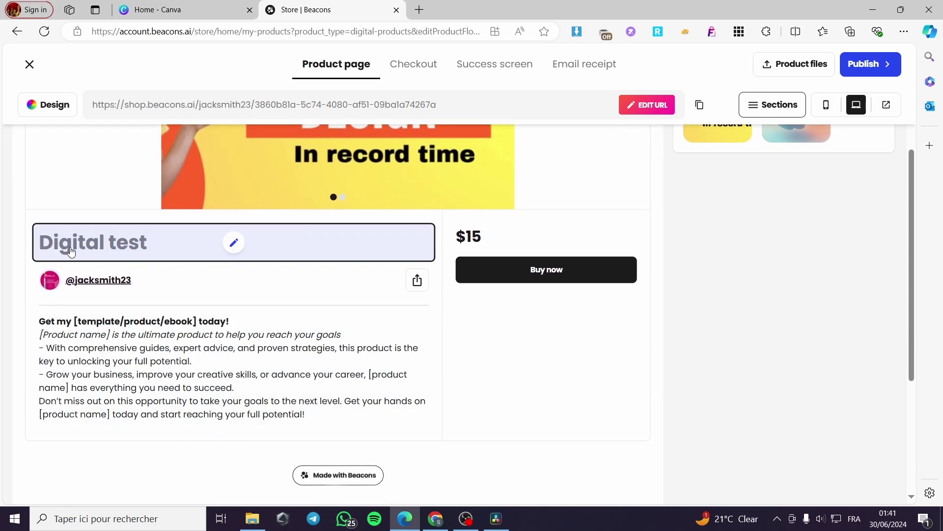
scroll(144, 276, up, 1)
scroll(144, 276, up, 2)
scroll(112, 419, down, 4)
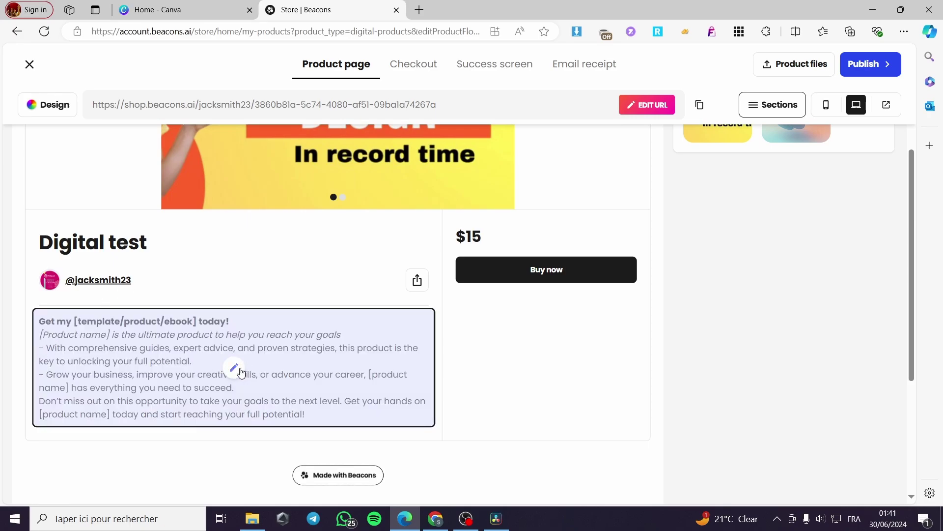
click(241, 372)
scroll(265, 378, up, 4)
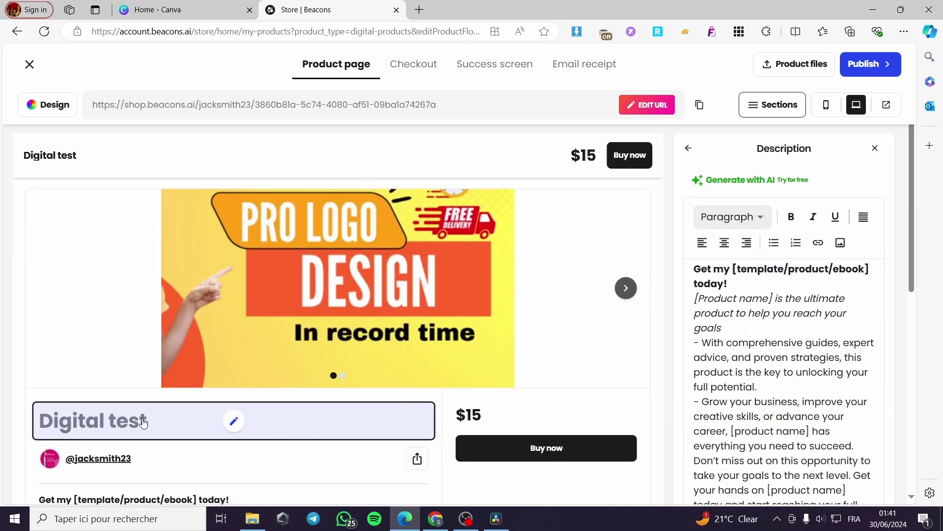
scroll(143, 422, down, 6)
scroll(281, 305, up, 4)
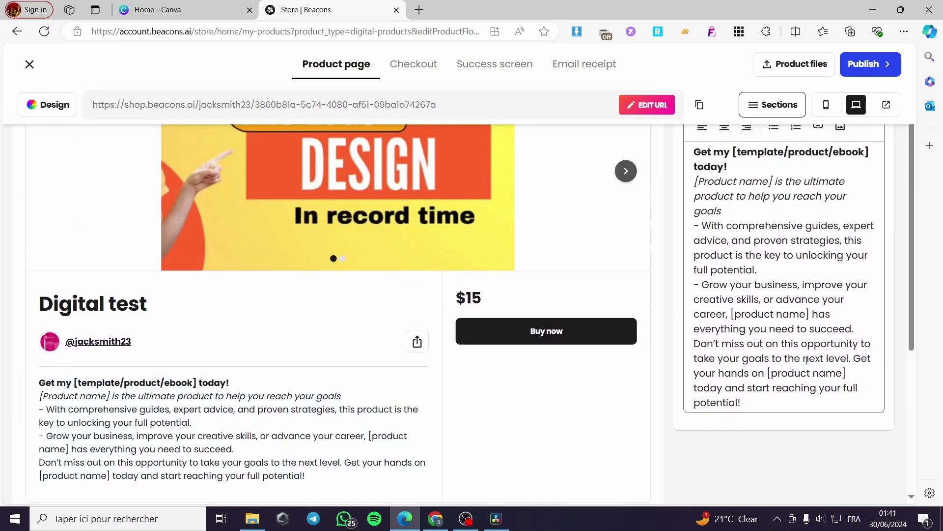
scroll(808, 360, up, 3)
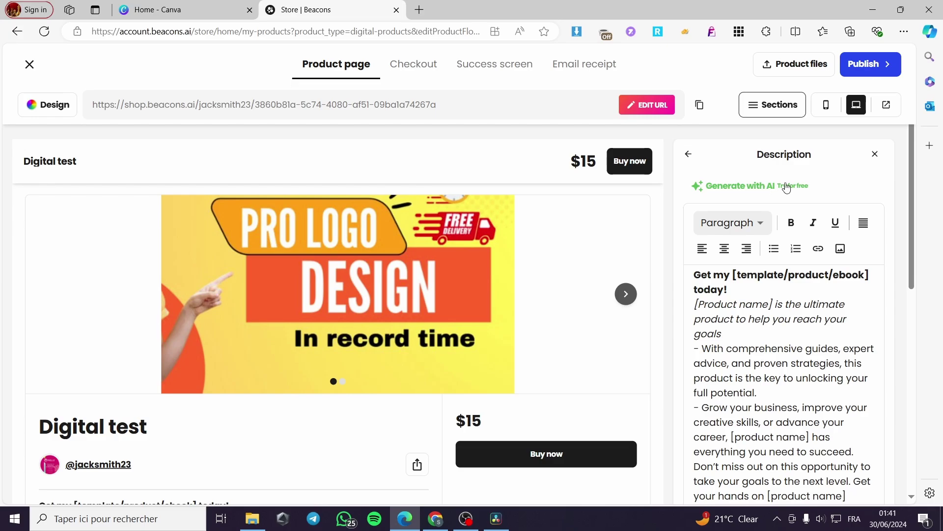
Look through the heading and paragraph styles available for the description text
click(756, 227)
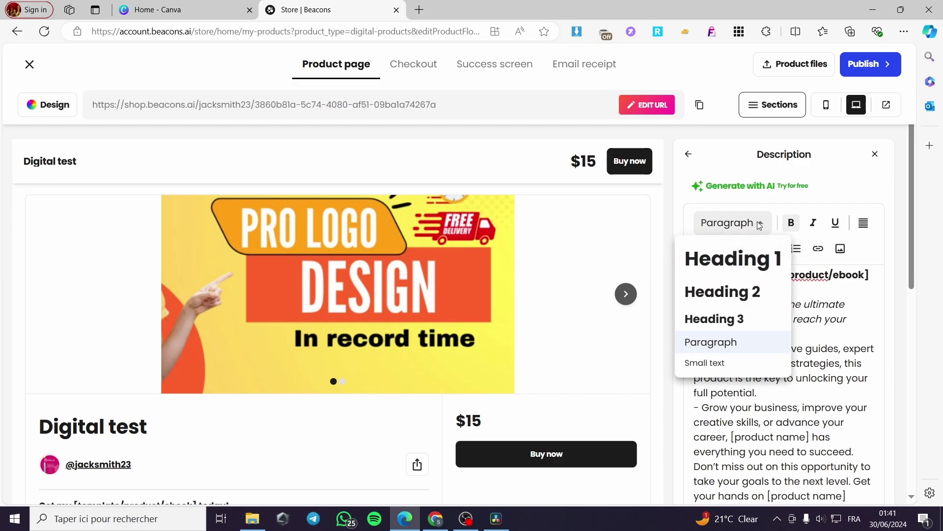
click(750, 220)
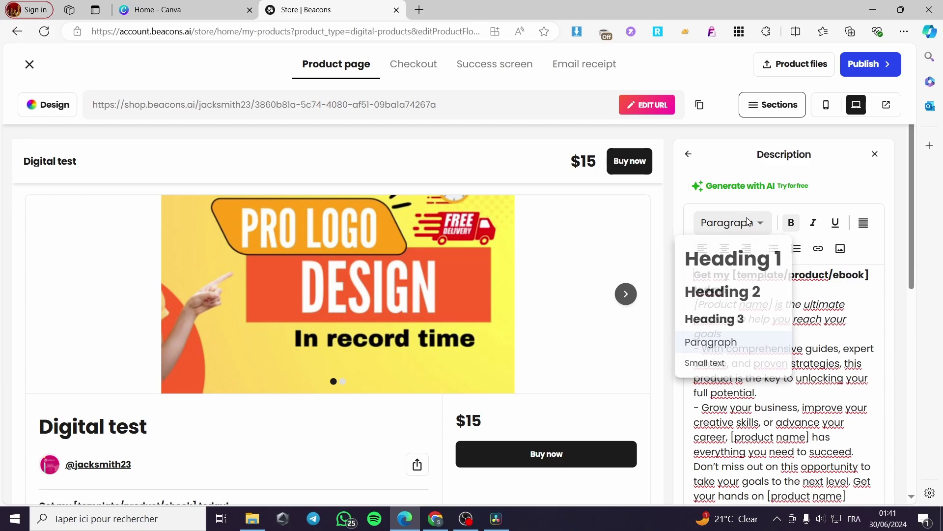
click(735, 224)
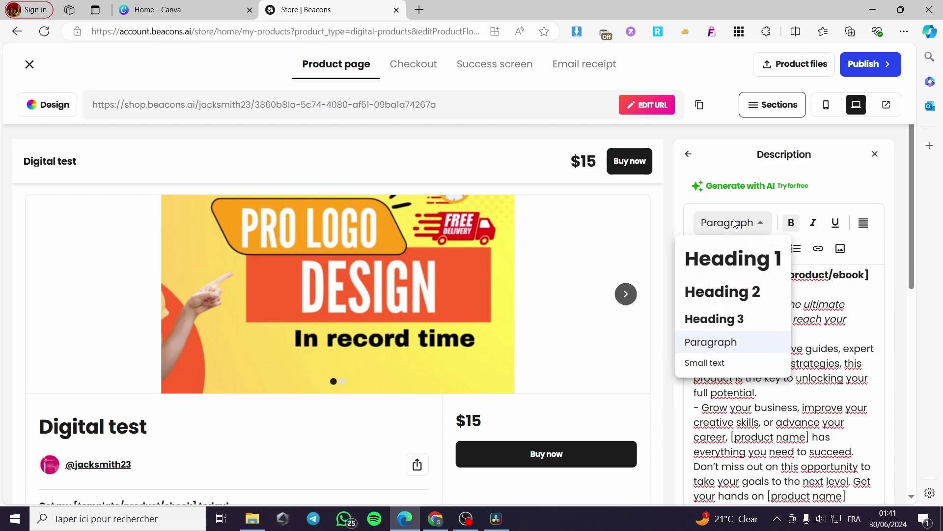
click(761, 217)
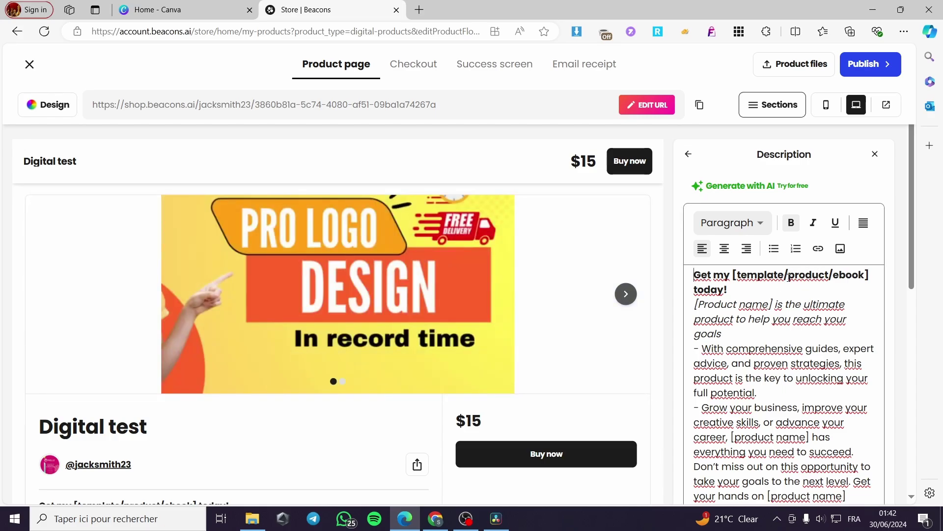
Change the description's bold opening line to "Get my template for logos today!"
drag(784, 273, 869, 275)
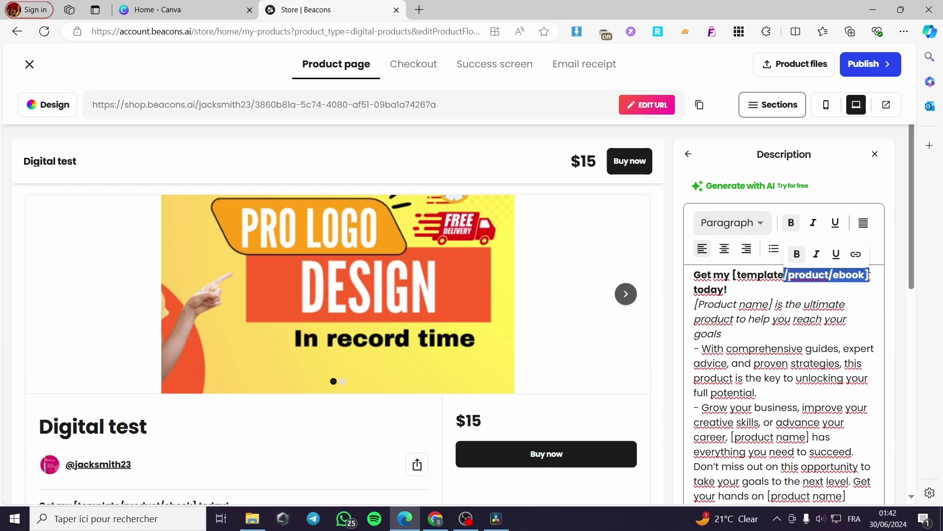
key(BackSpace)
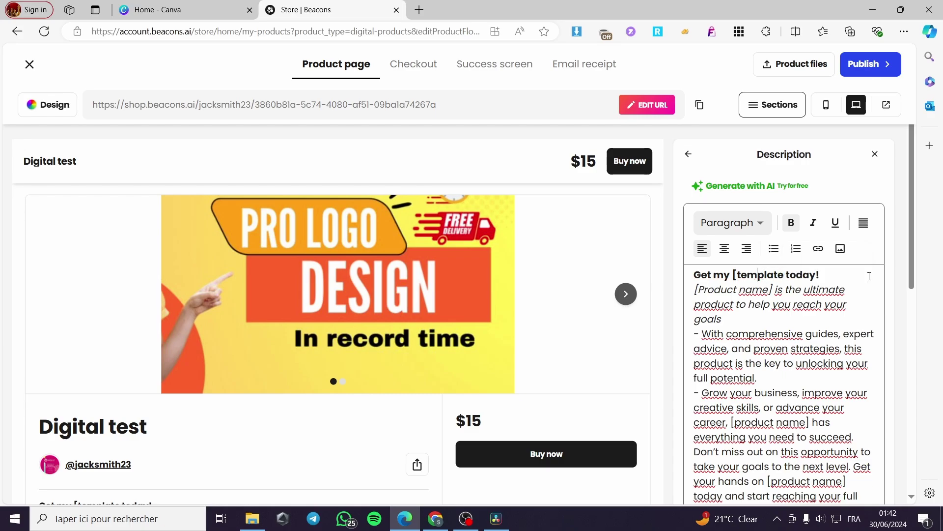
key(BackSpace)
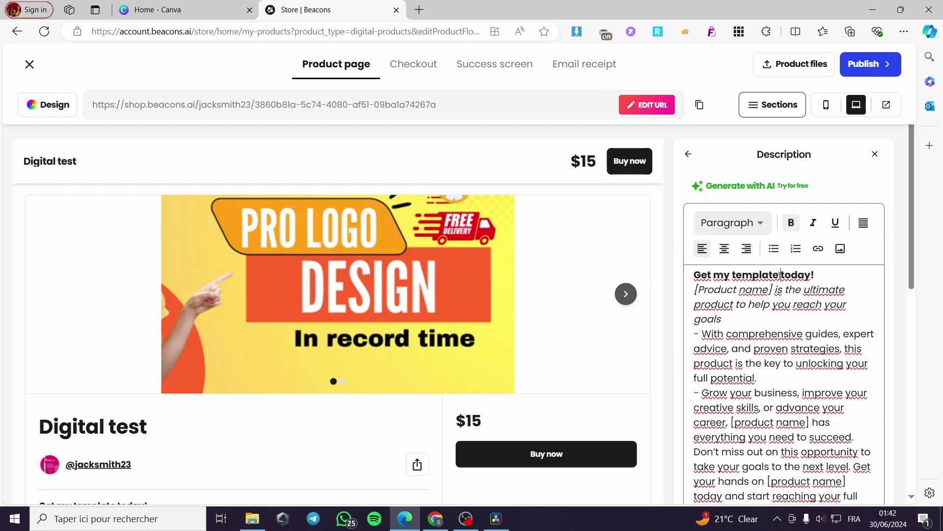
text(for logos)
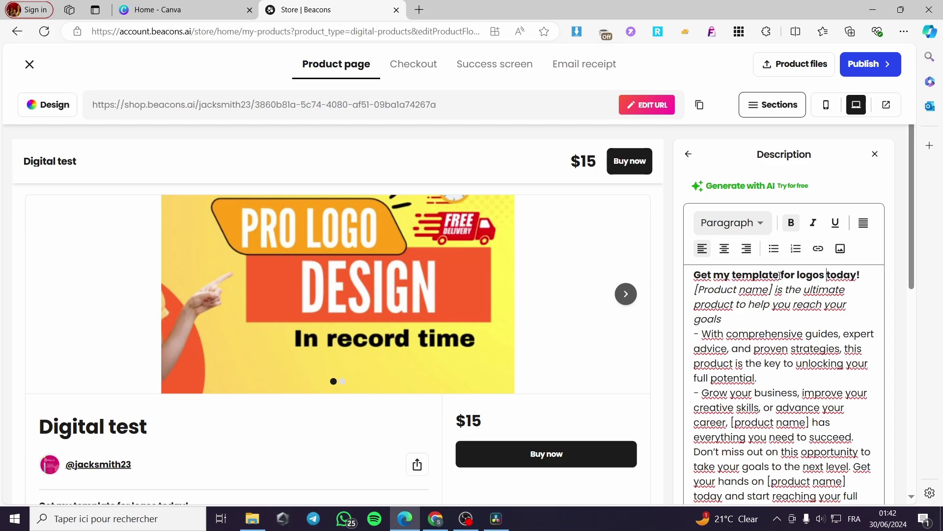
Delete all the placeholder text below the opening line of the description
drag(775, 289, 700, 294)
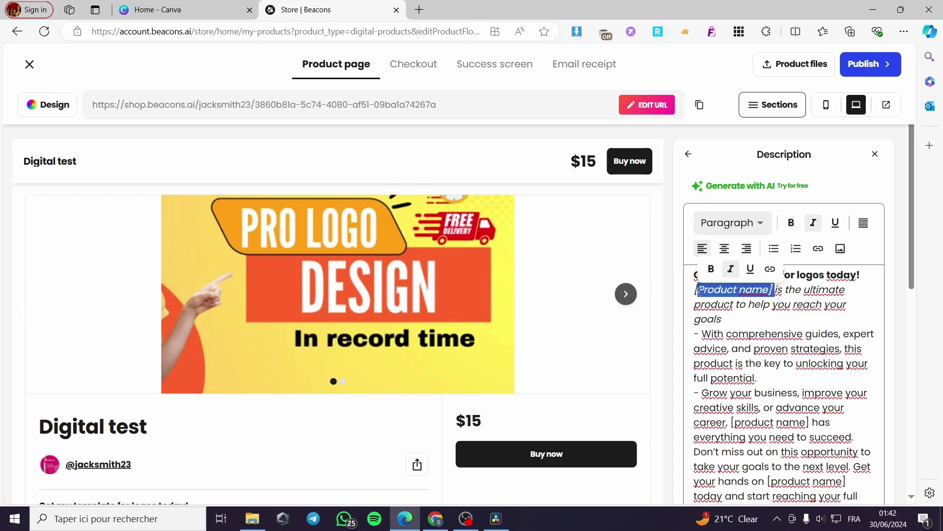
click(731, 298)
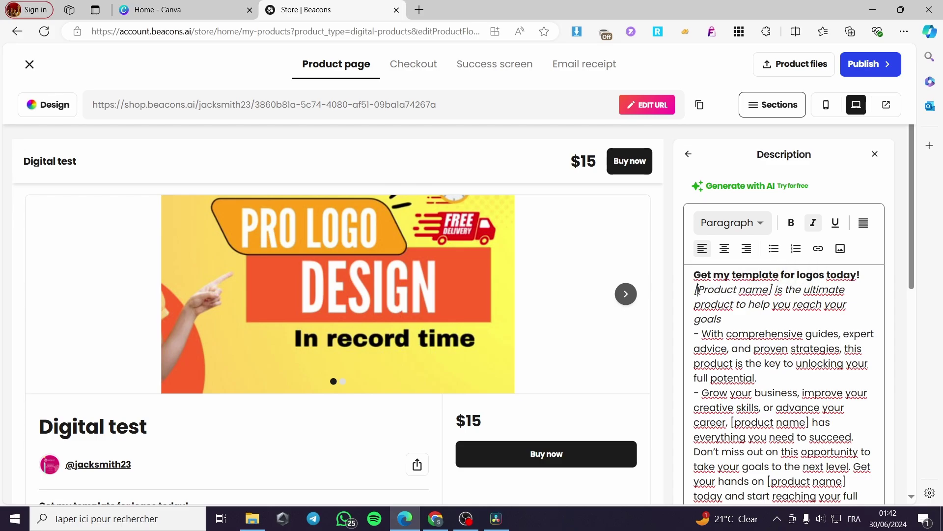
drag(696, 289, 832, 391)
key(BackSpace)
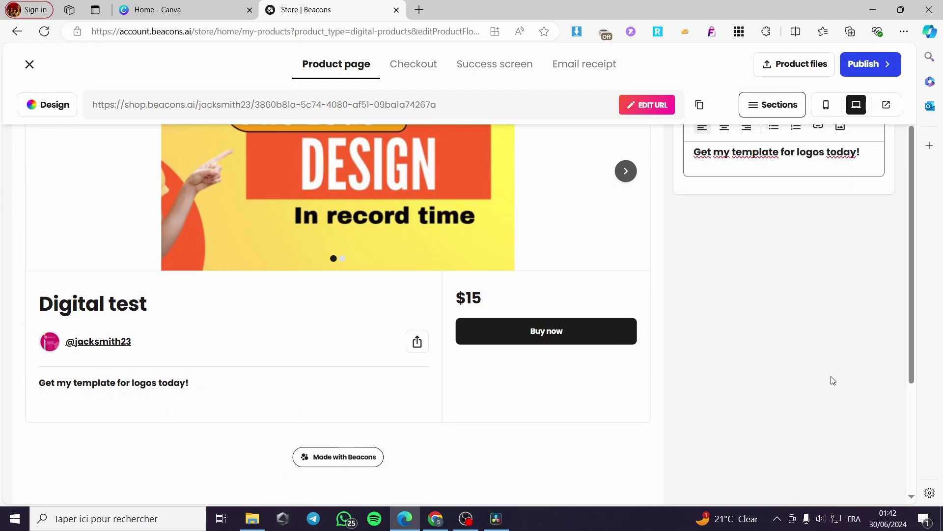
scroll(673, 382, up, 3)
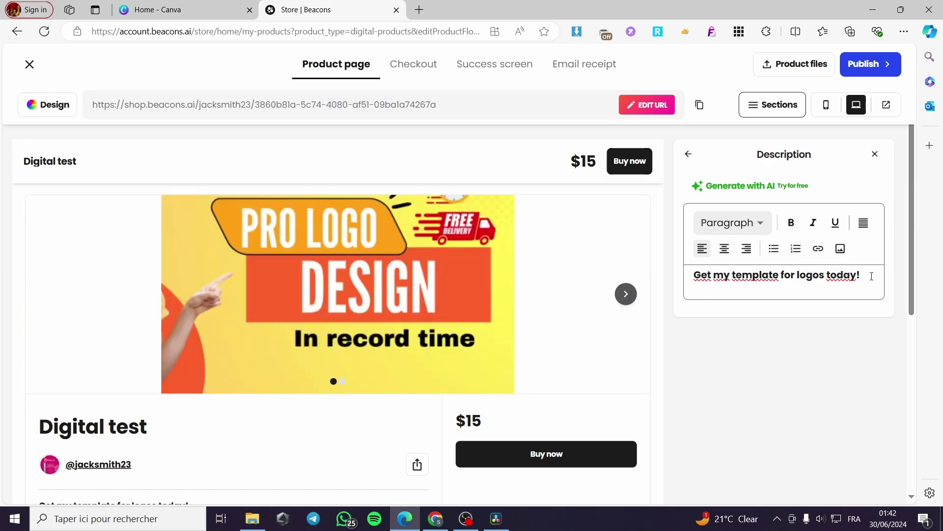
drag(871, 276, 827, 276)
click(826, 286)
Examine the button text setting of the product's "Buy now" buttons
click(635, 164)
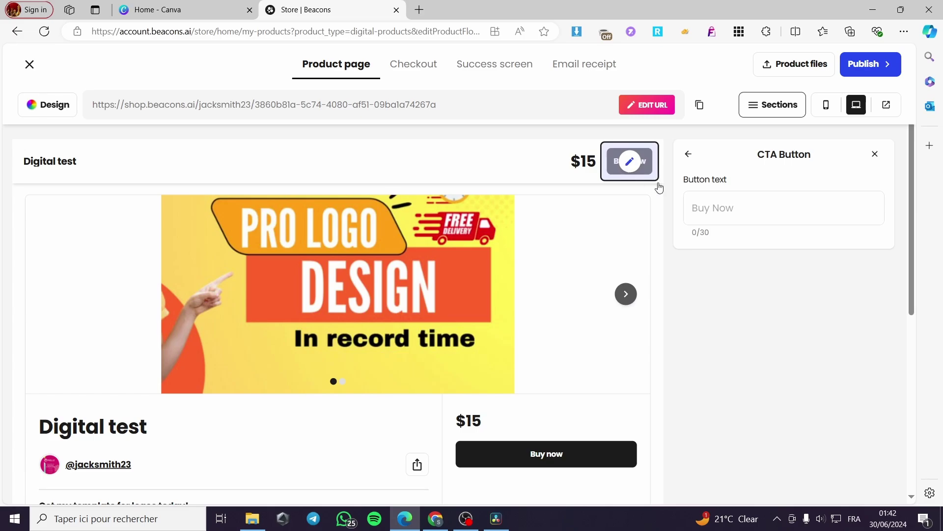
click(741, 206)
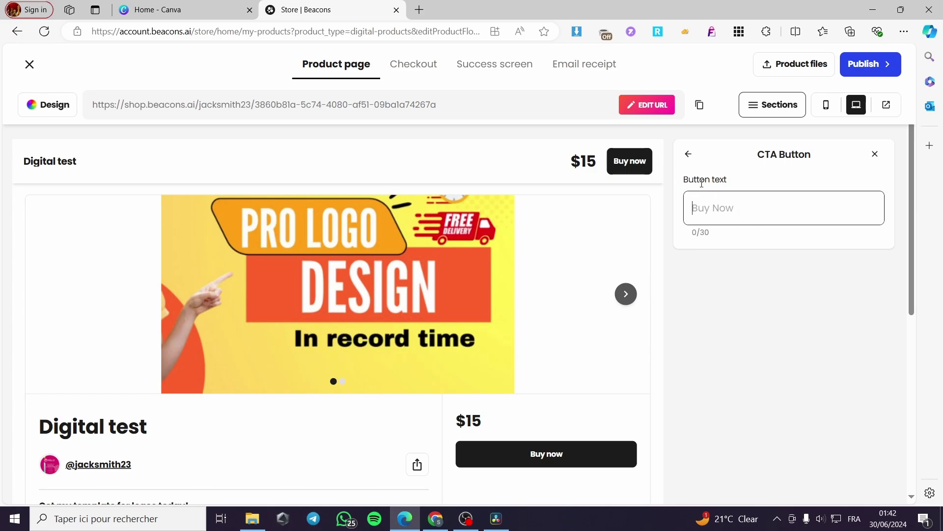
scroll(733, 257, down, 3)
scroll(775, 213, up, 3)
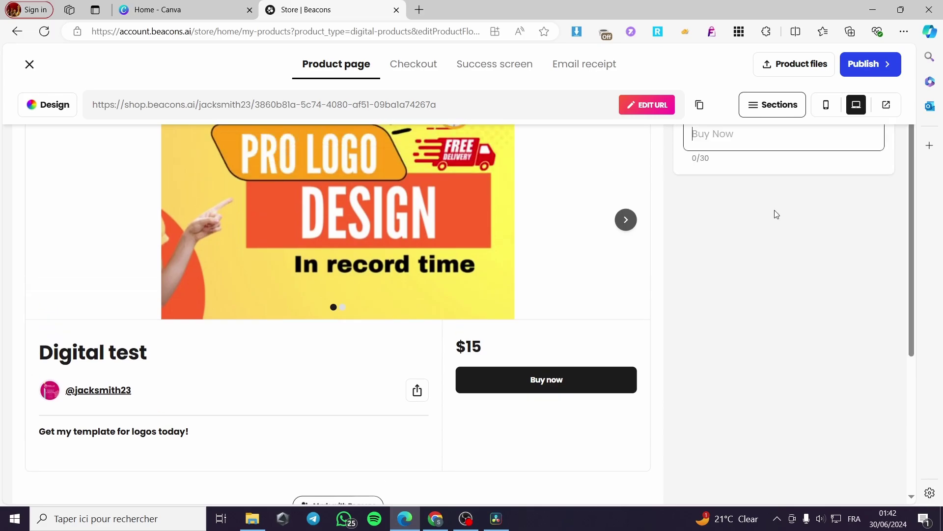
scroll(546, 320, down, 1)
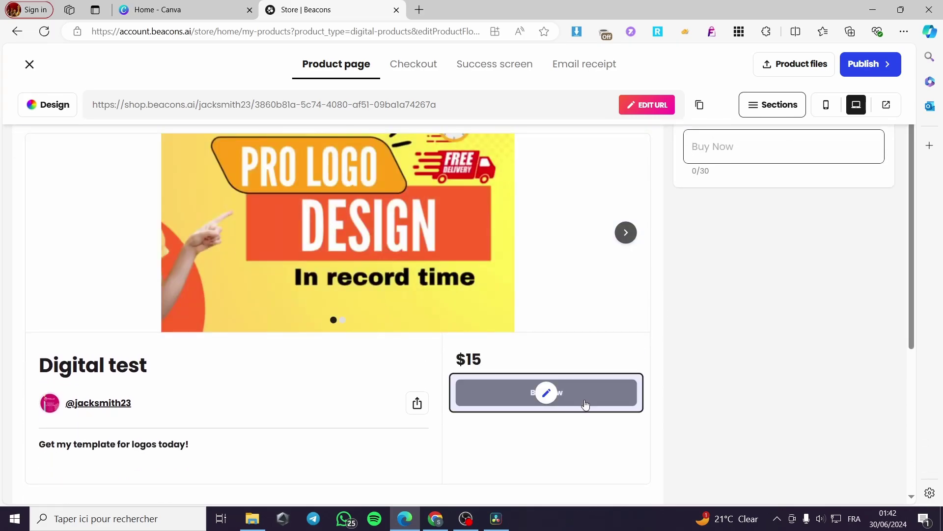
click(548, 393)
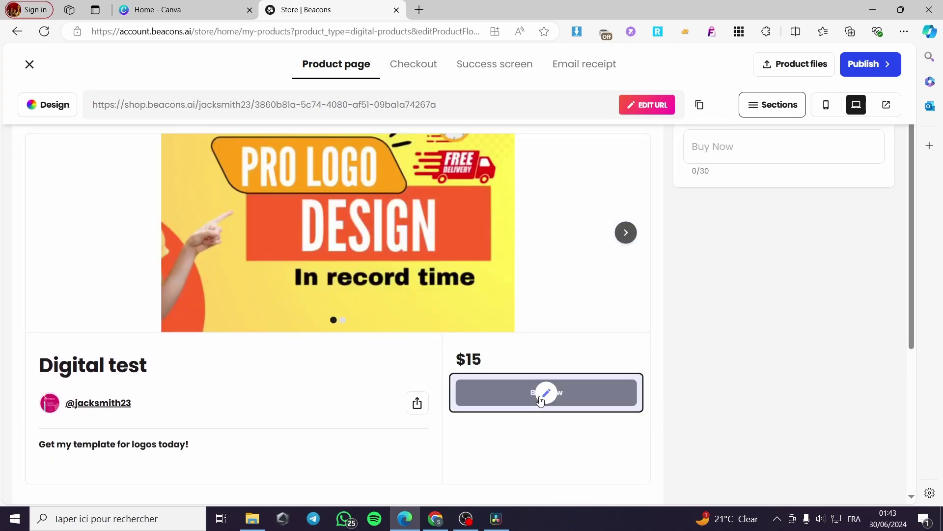
View the sharing options for the product and close them
scroll(598, 379, up, 1)
scroll(301, 423, down, 3)
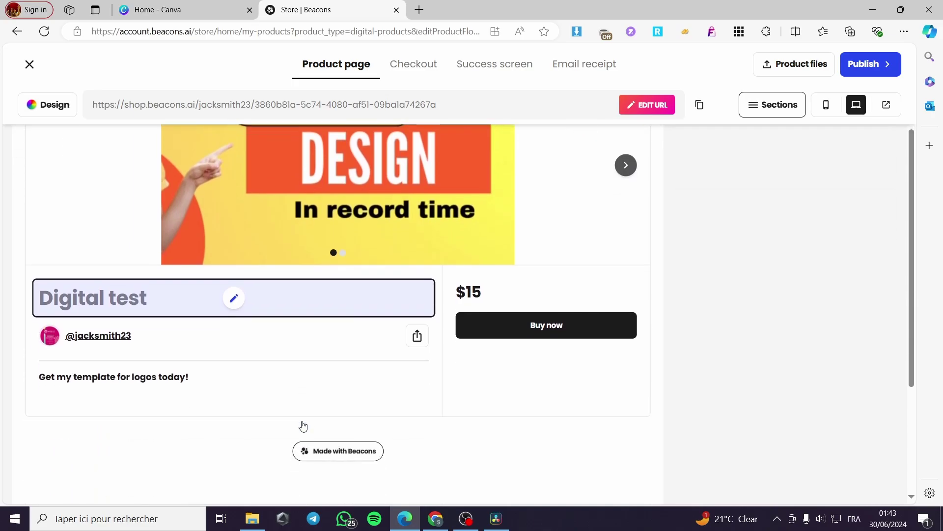
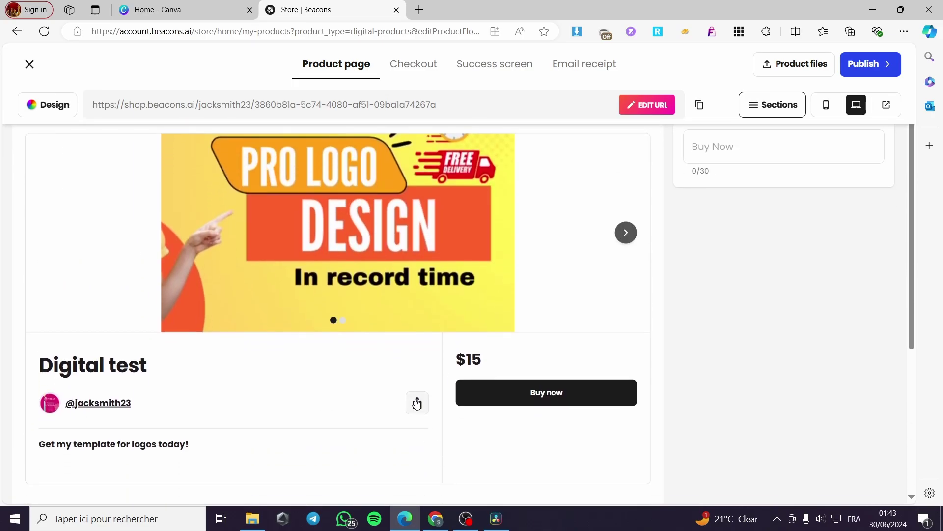
click(417, 404)
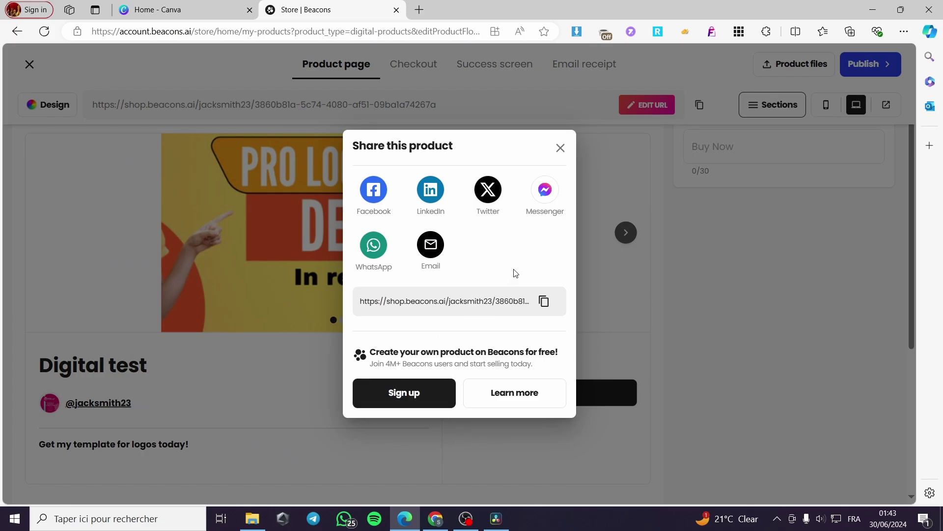
click(559, 149)
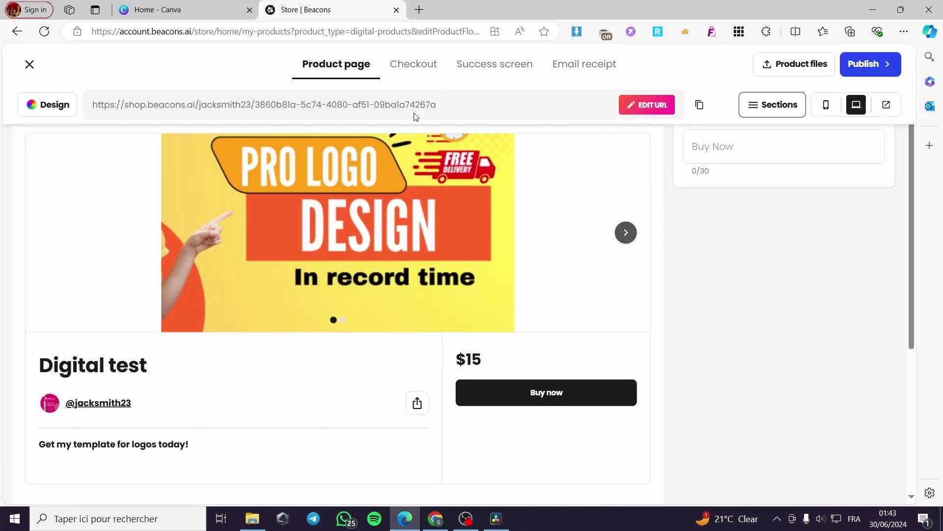
Examine the product's checkout page, its order bump option and the kinds of extra customer fields it offers
click(432, 67)
scroll(408, 219, up, 2)
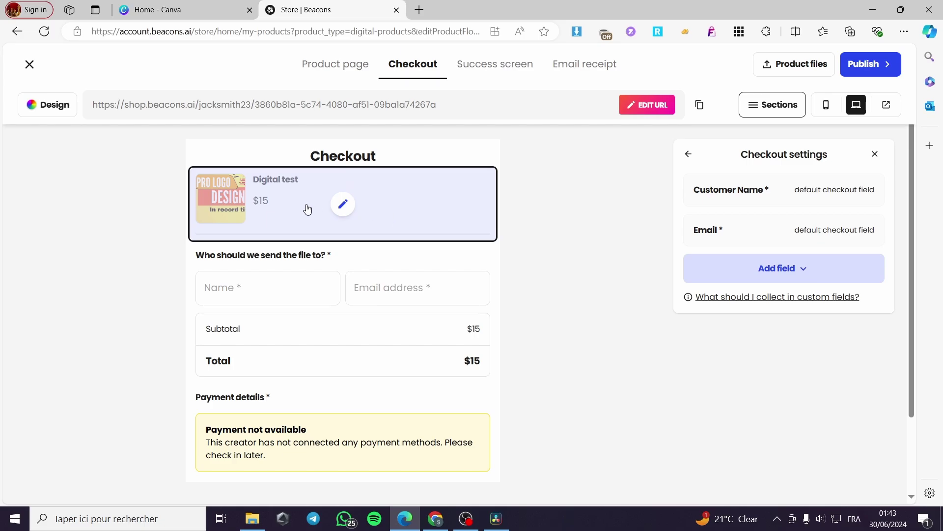
click(340, 202)
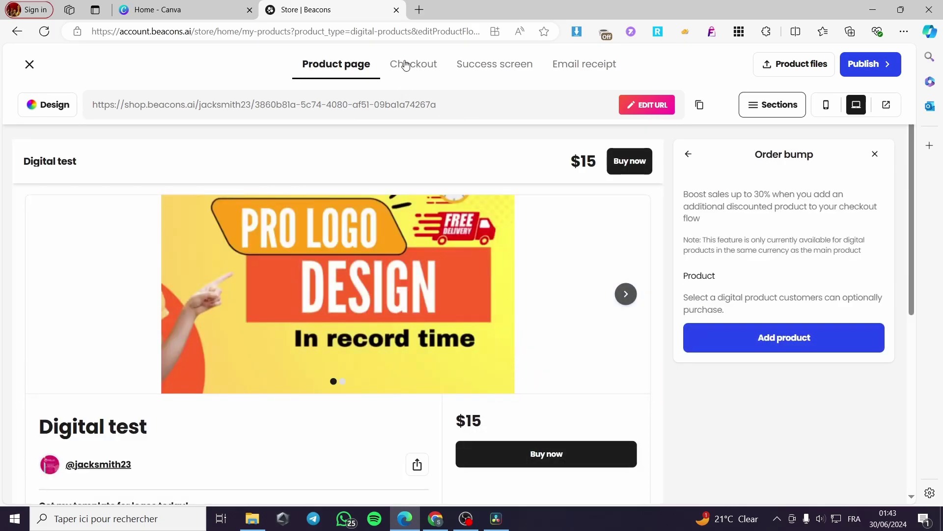
click(427, 64)
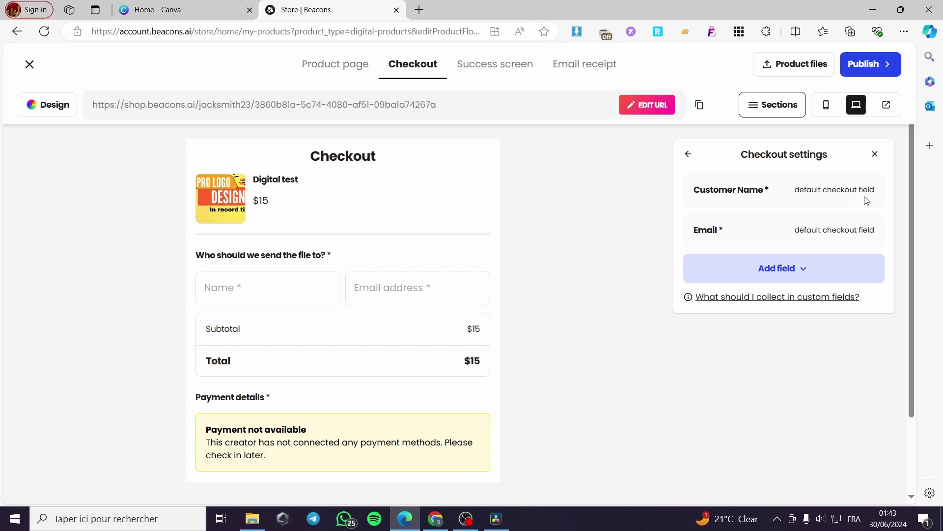
click(800, 273)
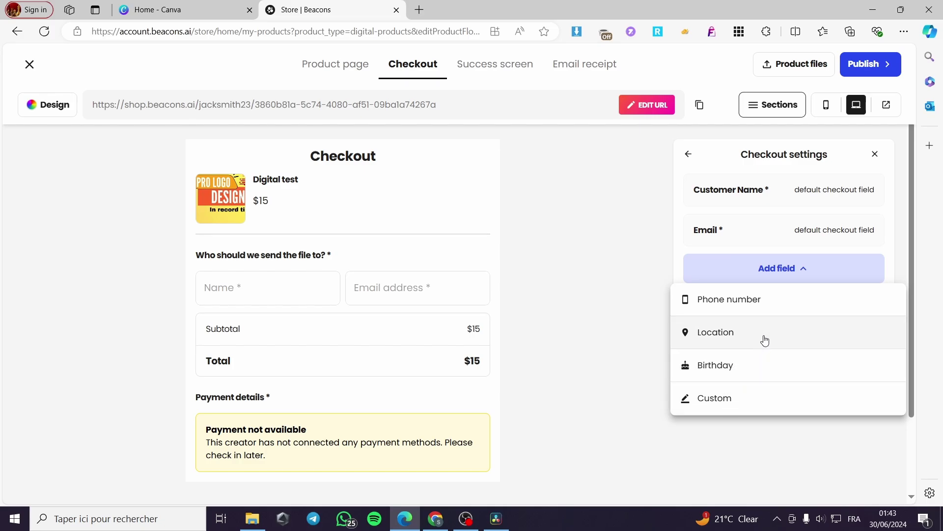
click(635, 344)
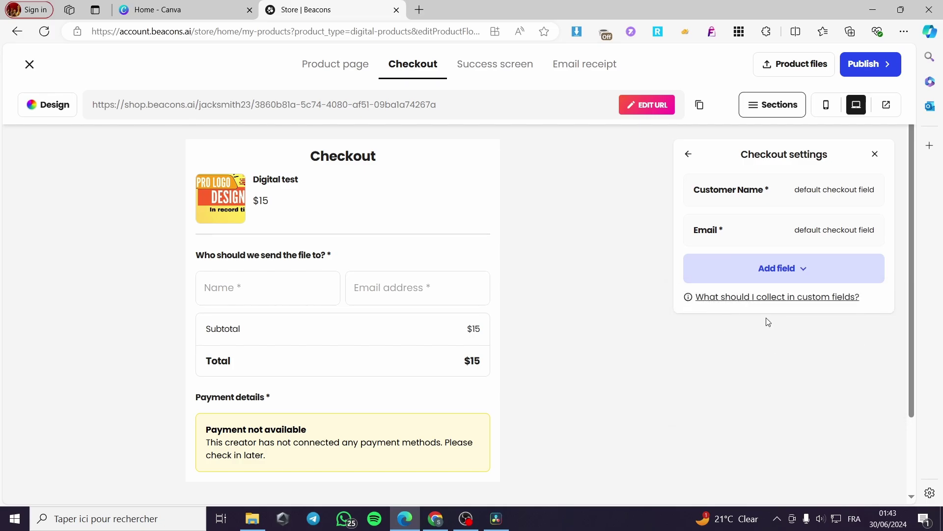
Review the pricing settings and the payment details section of the checkout page
click(238, 341)
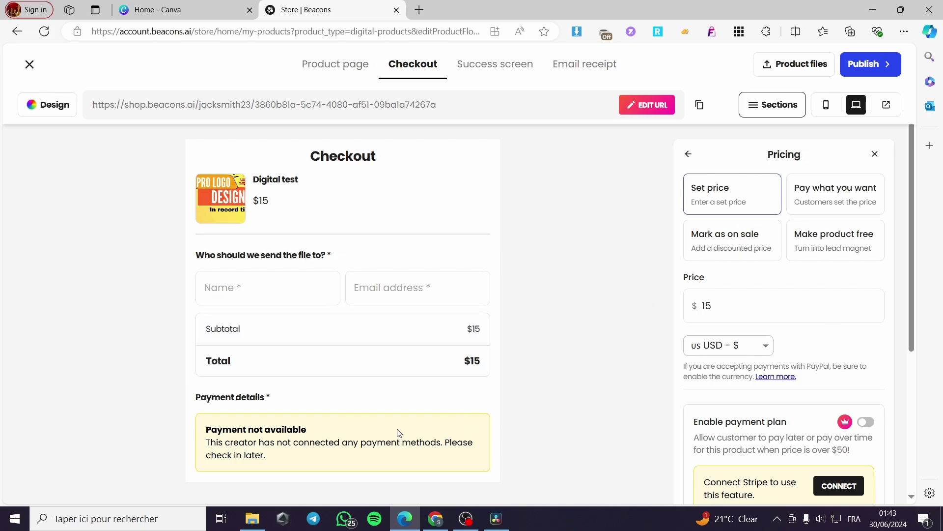
scroll(318, 439, down, 1)
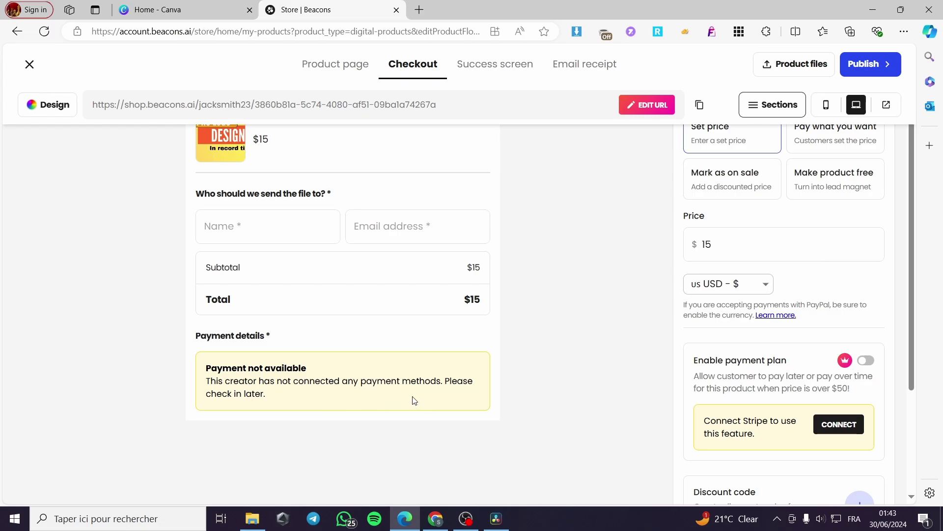
scroll(416, 391, up, 1)
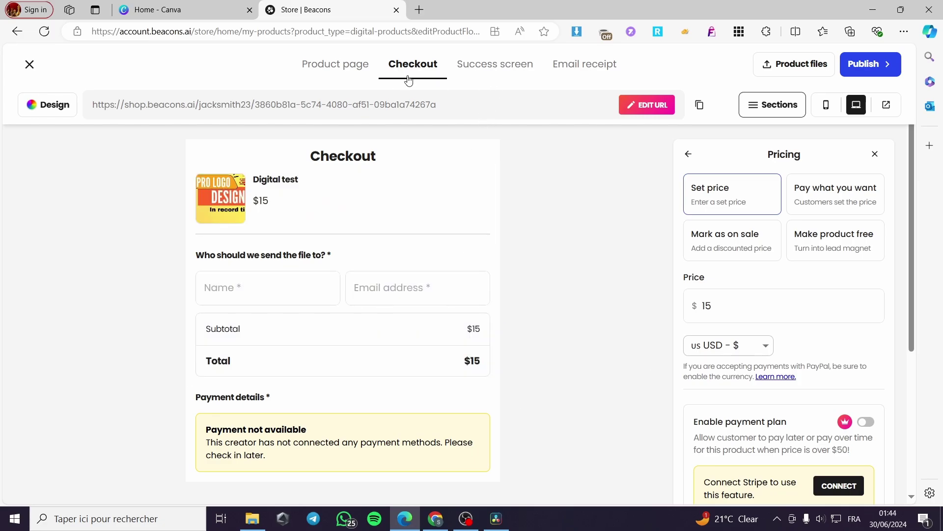
Examine the success screen's layout, its thank you message setting and the line about the e-mailed copy
click(504, 70)
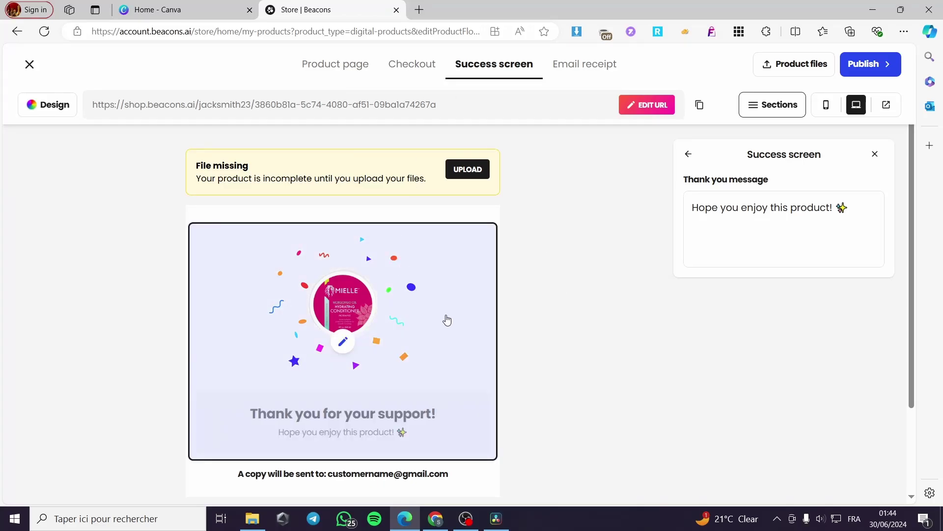
scroll(462, 337, down, 2)
scroll(446, 342, up, 2)
scroll(348, 415, down, 1)
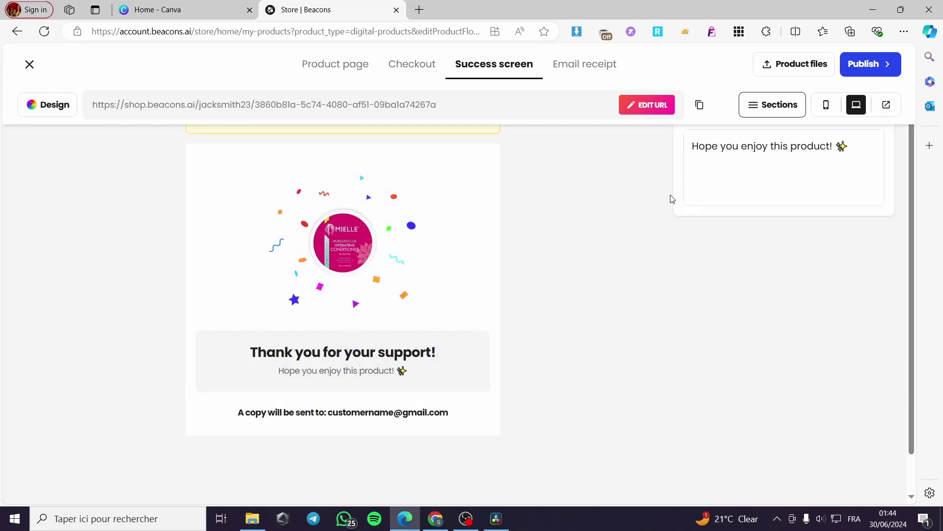
scroll(727, 209, up, 1)
drag(867, 222, 674, 233)
click(681, 303)
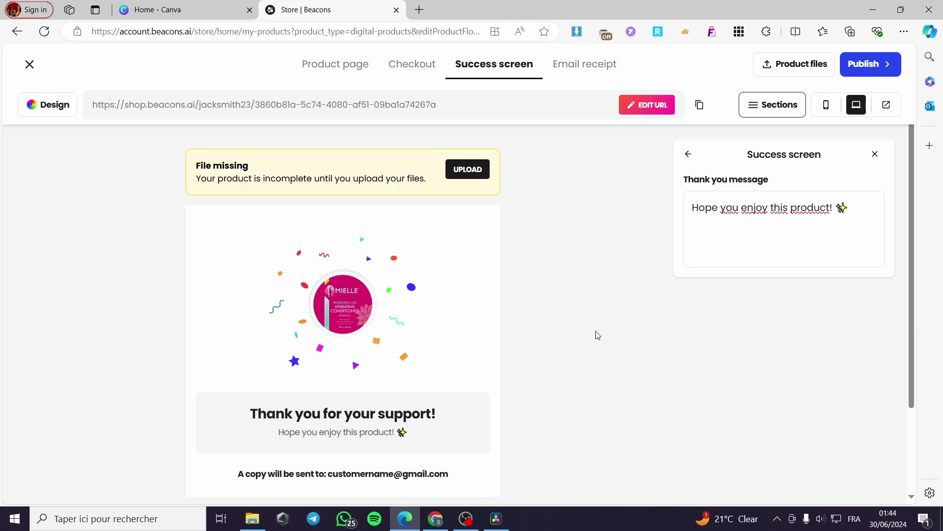
scroll(598, 335, down, 2)
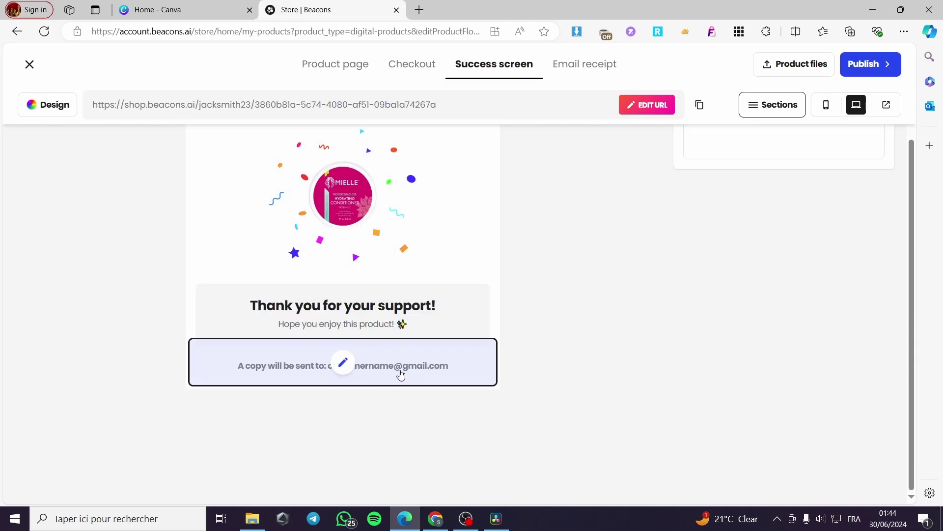
scroll(509, 373, up, 2)
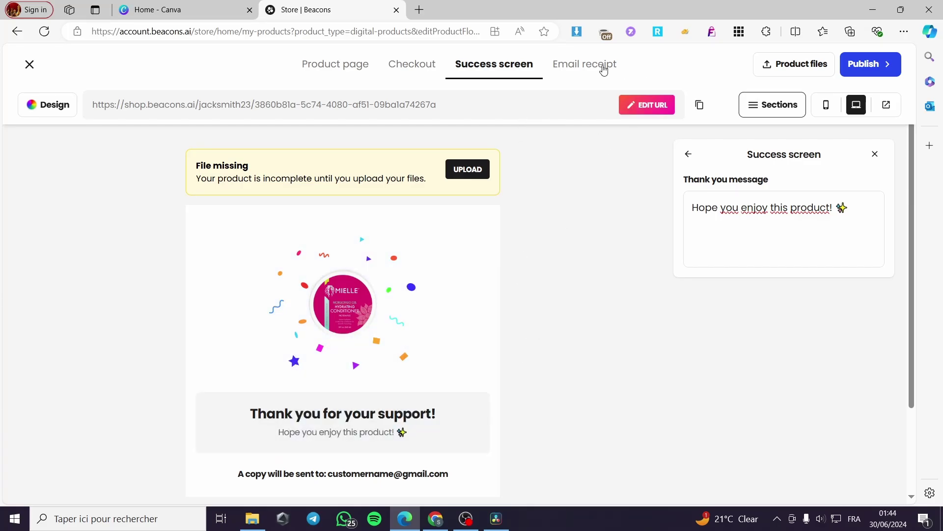
Examine the email receipt's subject, order details and message content sent after someone purchases
click(604, 69)
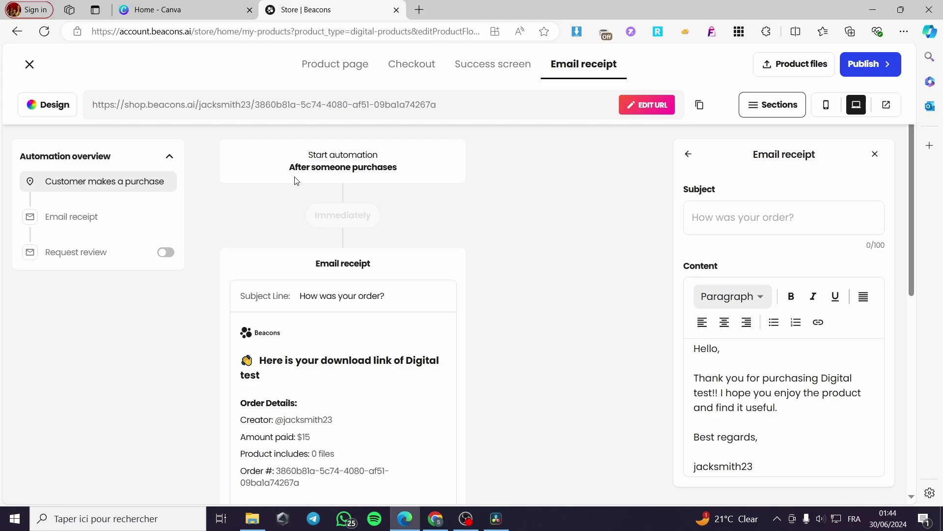
scroll(392, 179, down, 1)
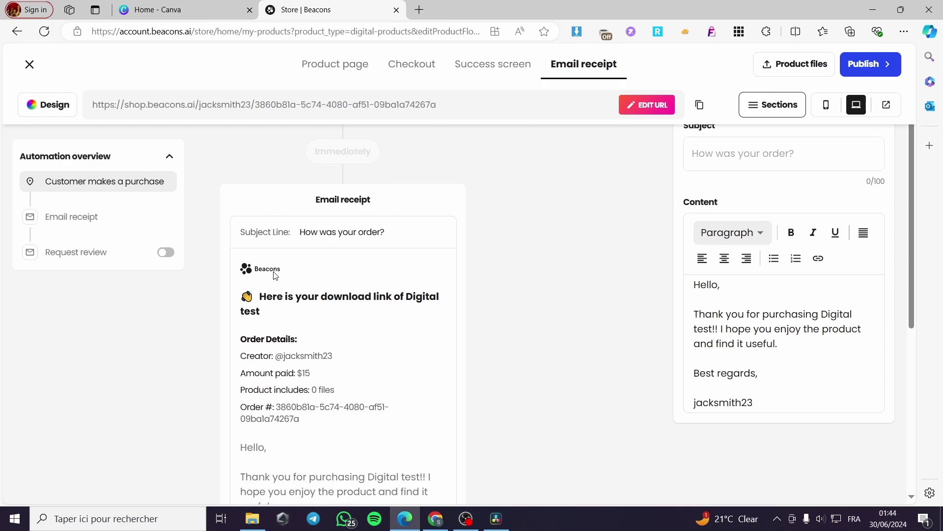
scroll(290, 277, down, 1)
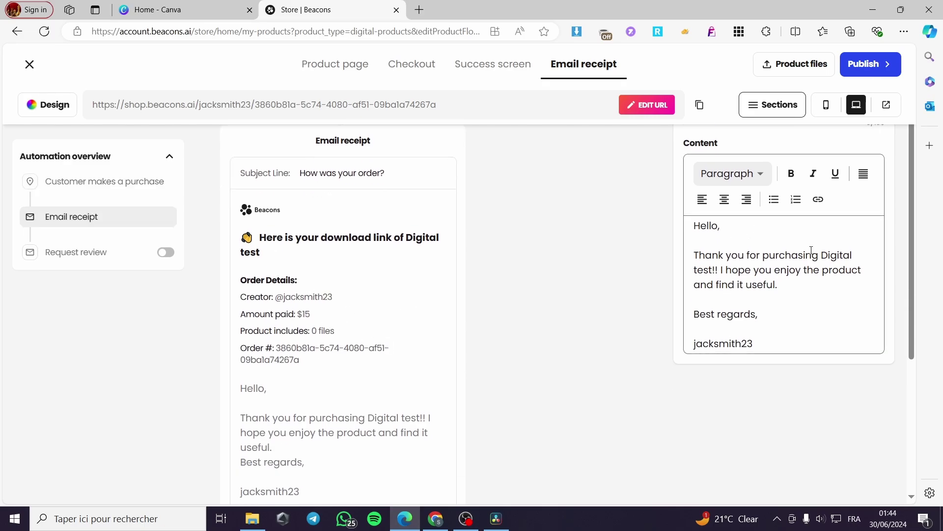
scroll(723, 244, down, 4)
scroll(714, 267, up, 5)
scroll(391, 375, down, 2)
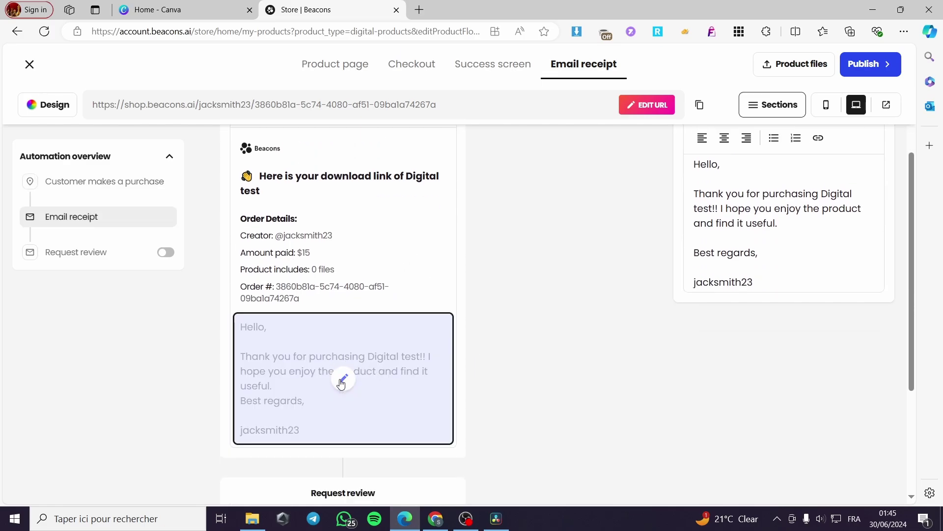
Turn on the request review email in the purchase automation and look through its content
click(165, 256)
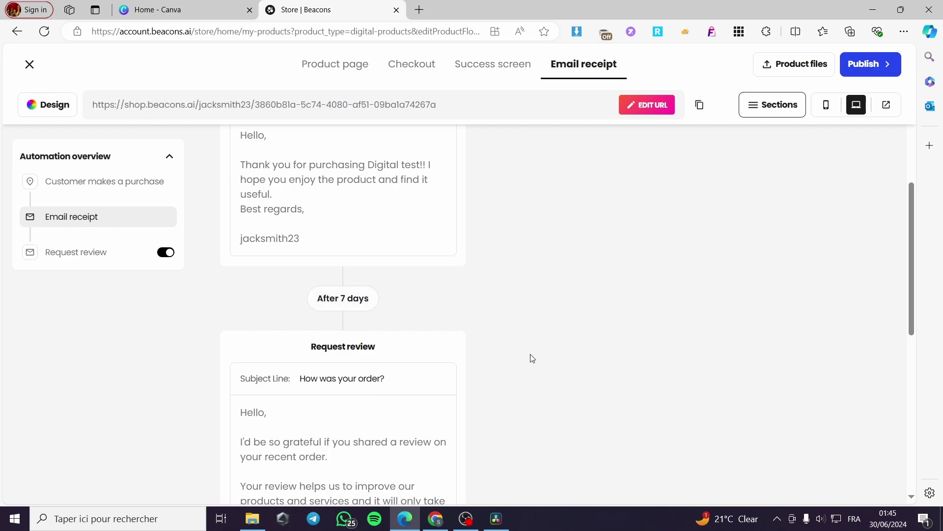
scroll(472, 337, down, 3)
scroll(563, 322, down, 2)
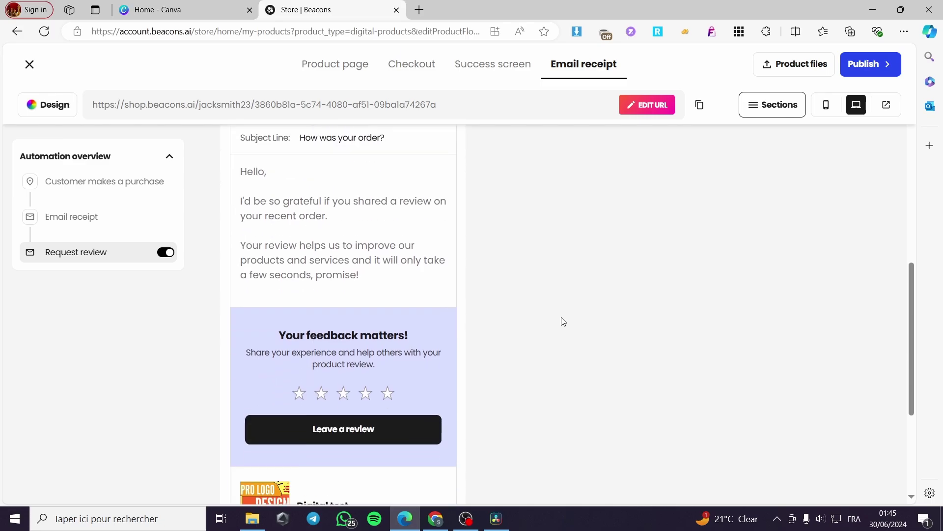
scroll(563, 322, down, 1)
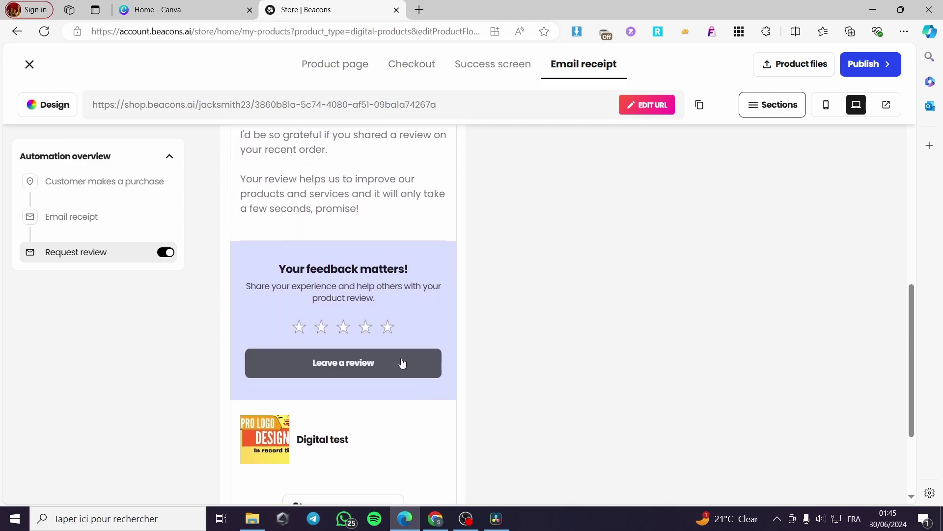
scroll(402, 362, down, 1)
scroll(381, 375, up, 7)
scroll(557, 393, up, 4)
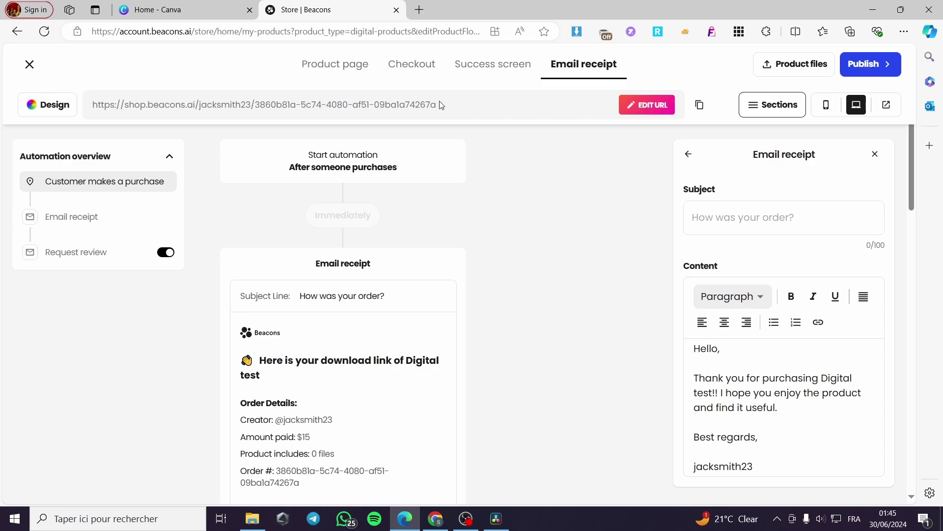
Check the product's URL editing option, and open the product's shop link in a separate tab to view the page
click(646, 105)
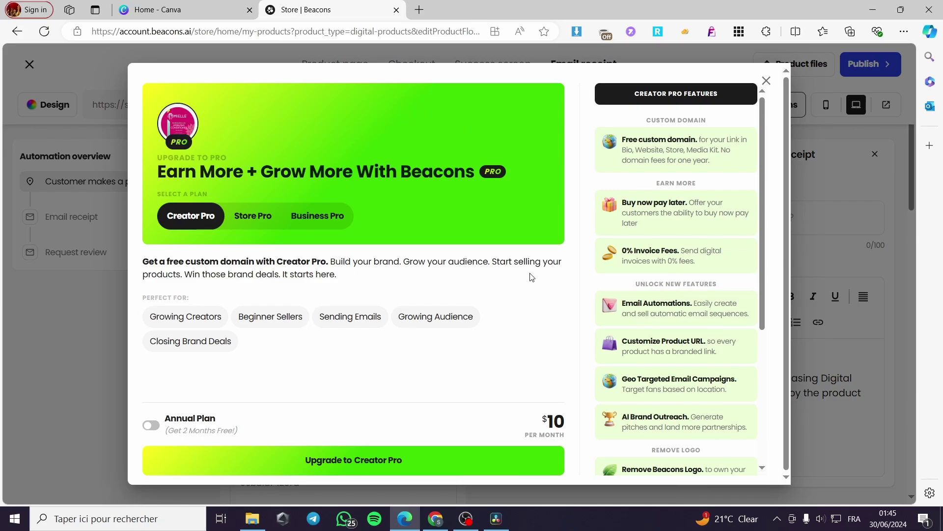
click(766, 80)
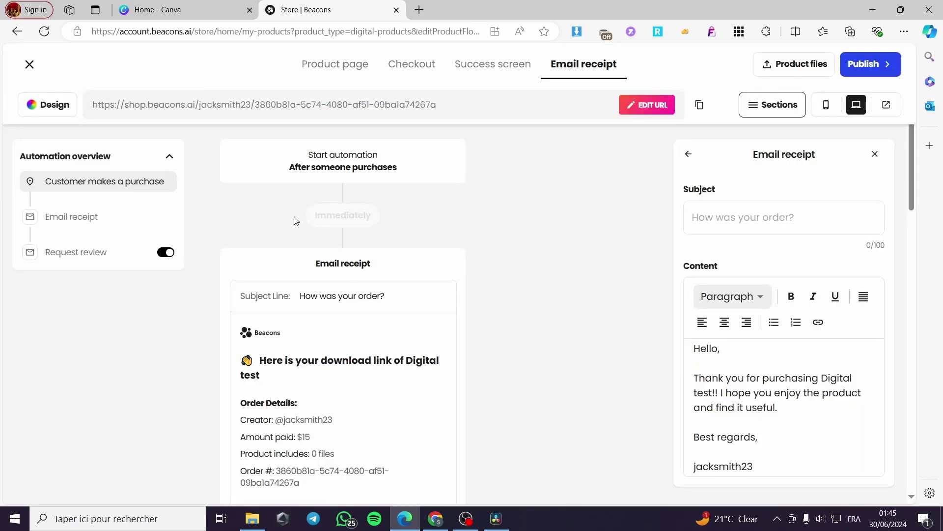
drag(471, 108, 82, 106)
click(167, 110)
right_click(194, 105)
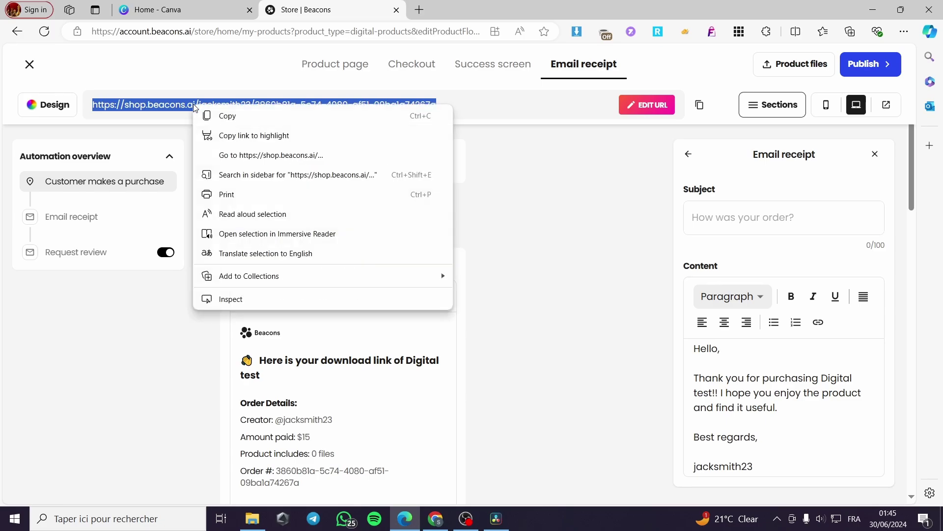
click(262, 155)
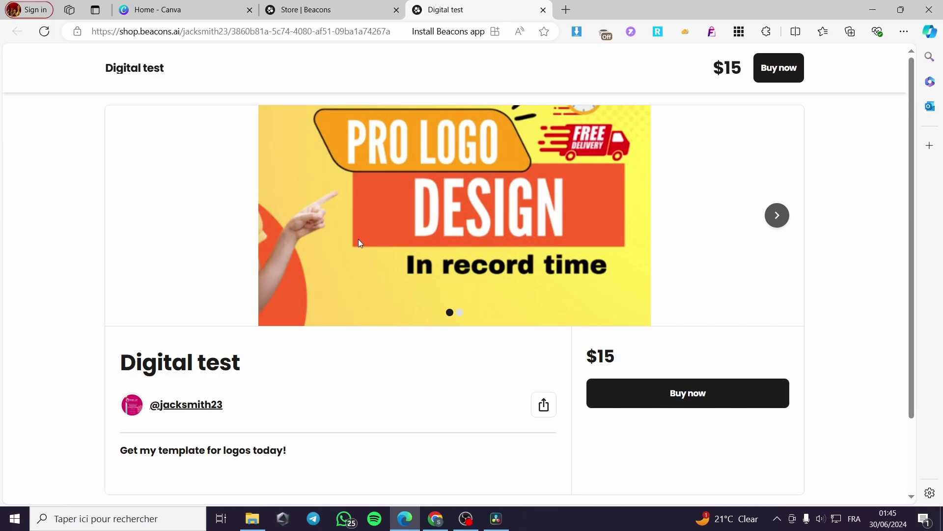
scroll(580, 278, down, 3)
scroll(219, 314, up, 3)
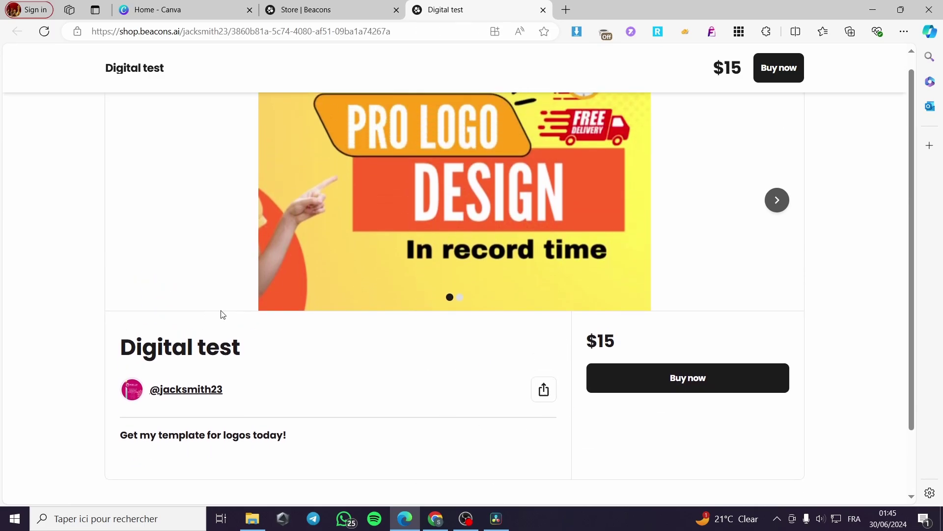
Return to the store editor and preview the product page in the mobile and desktop layouts
click(318, 6)
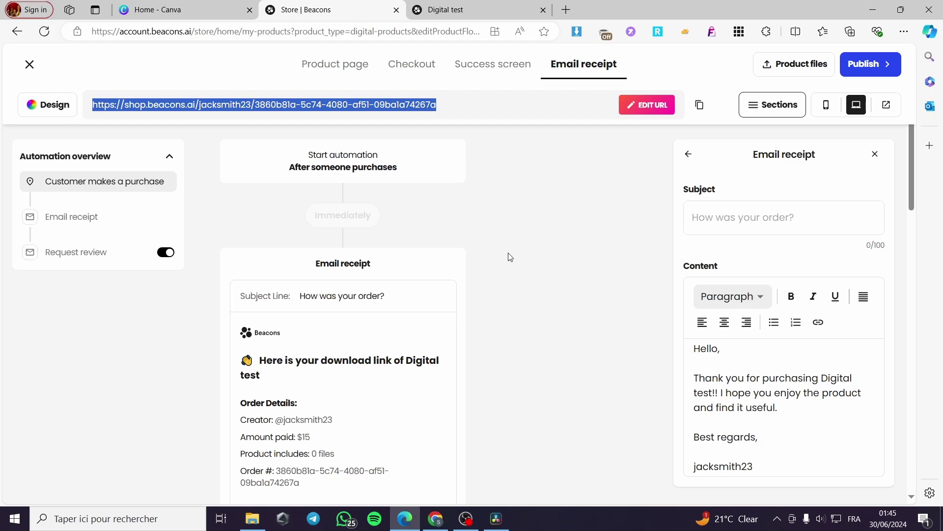
click(827, 105)
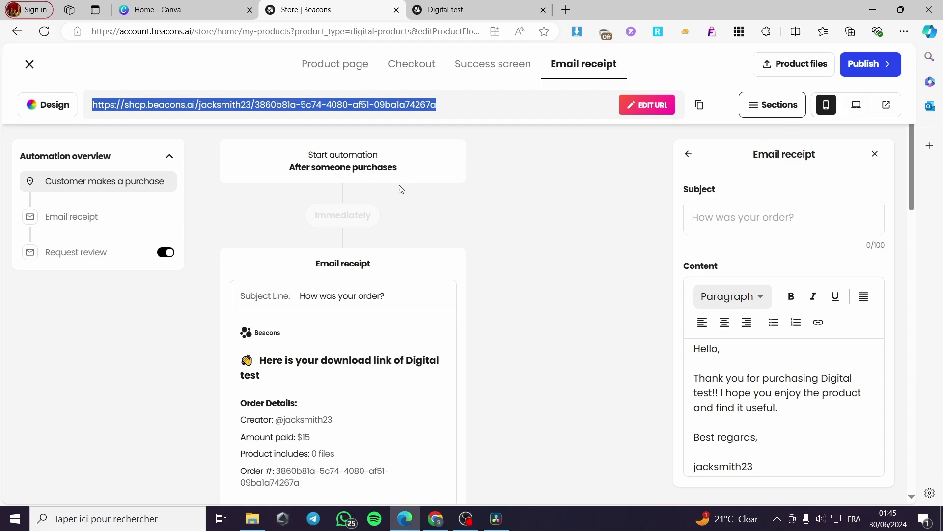
click(328, 64)
click(827, 106)
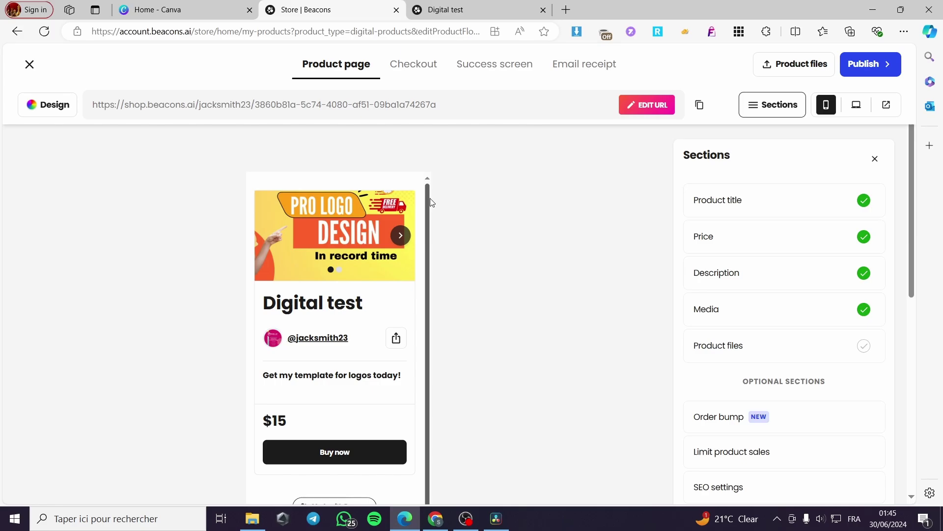
click(855, 105)
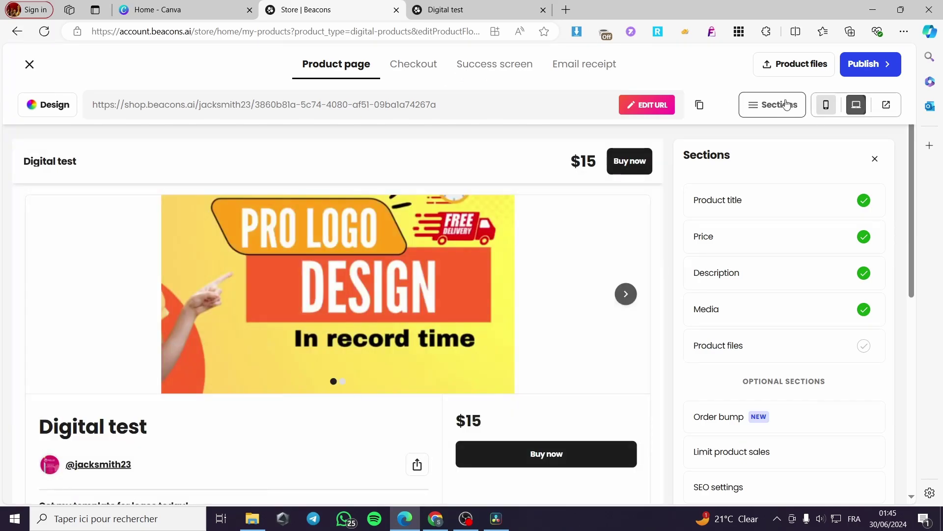
Open the product files section, browse the Downloads folder for a file to upload, and cancel the file selection
click(781, 105)
click(781, 104)
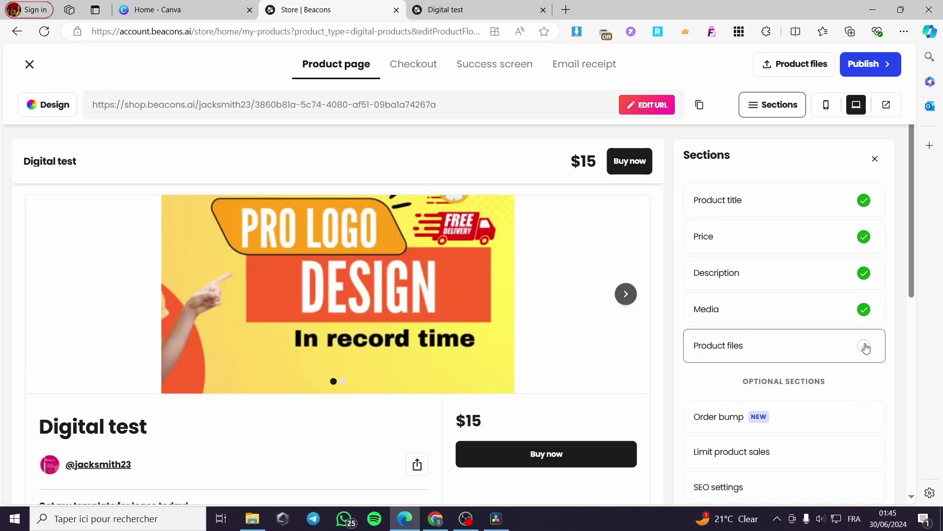
click(865, 347)
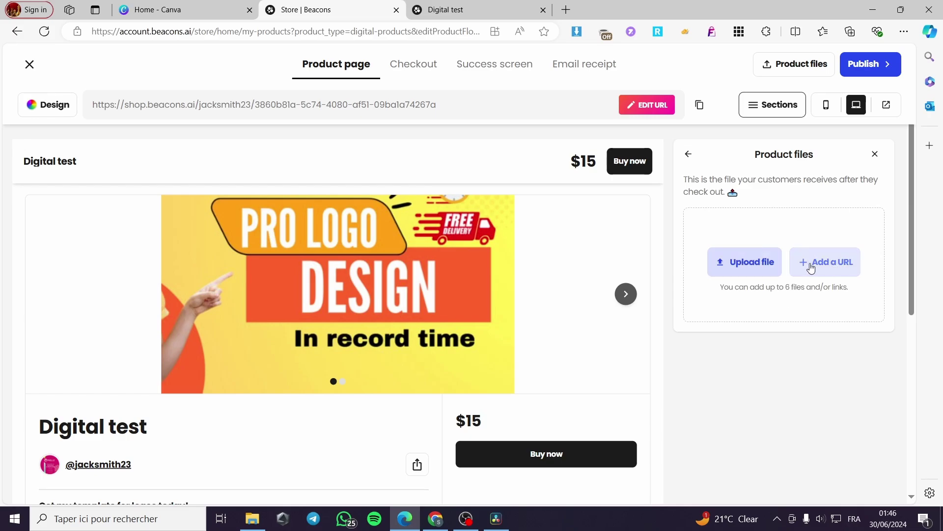
click(748, 268)
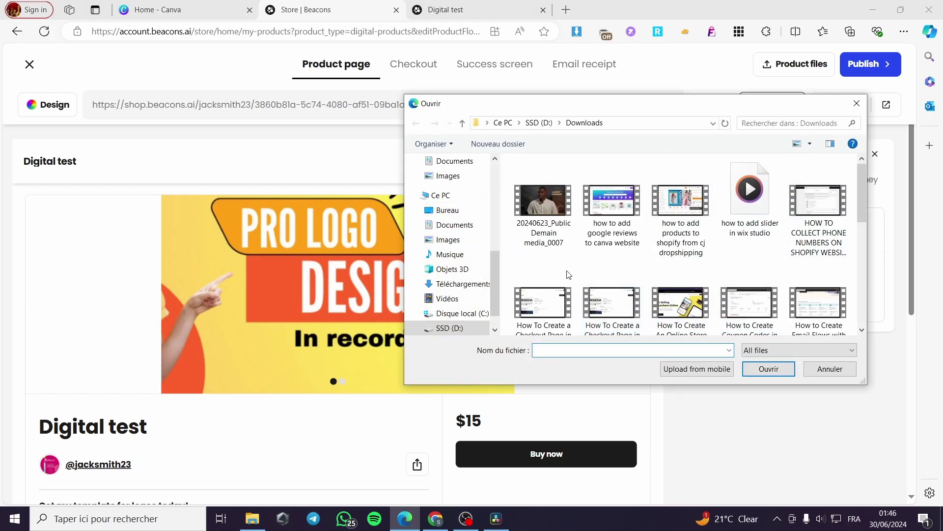
scroll(565, 274, down, 2)
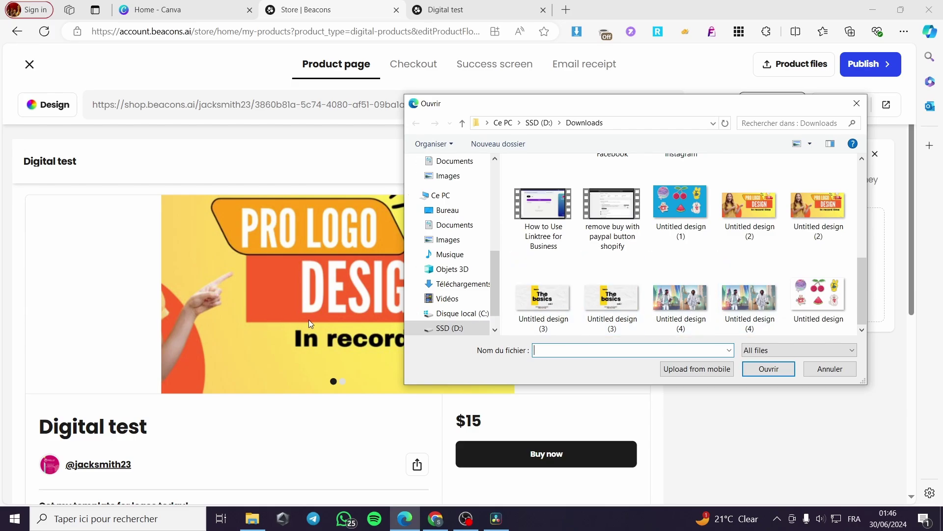
click(857, 103)
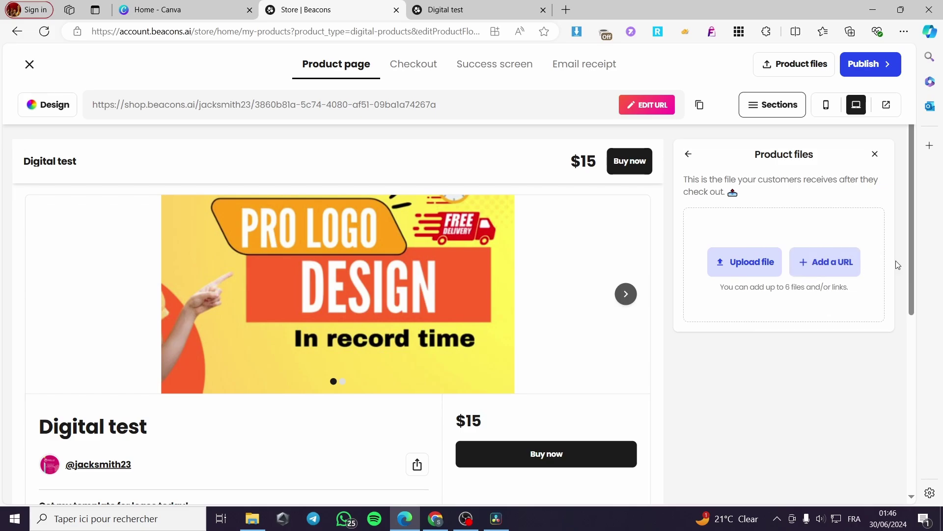
Switch to Canva, open the 1280 × 769 px sticker design with the blue background, and open its sharing options
mouse_move(328, 295)
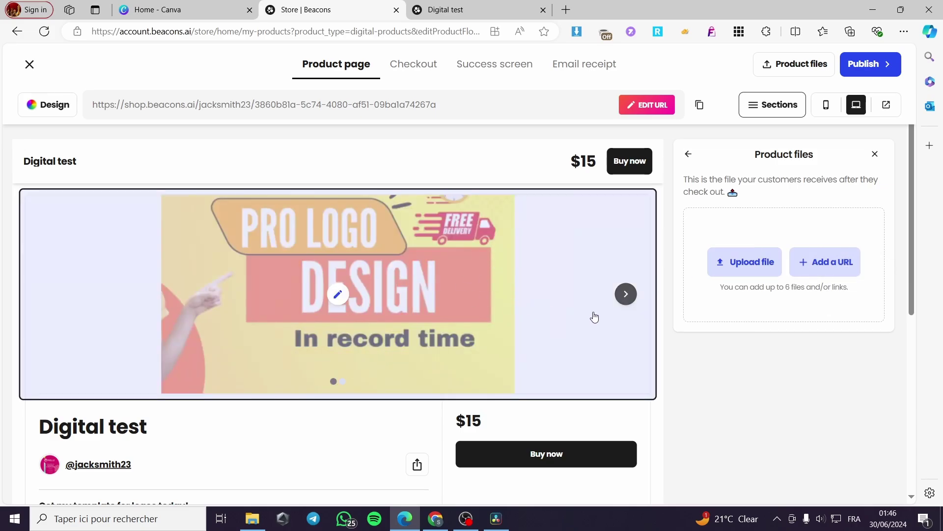
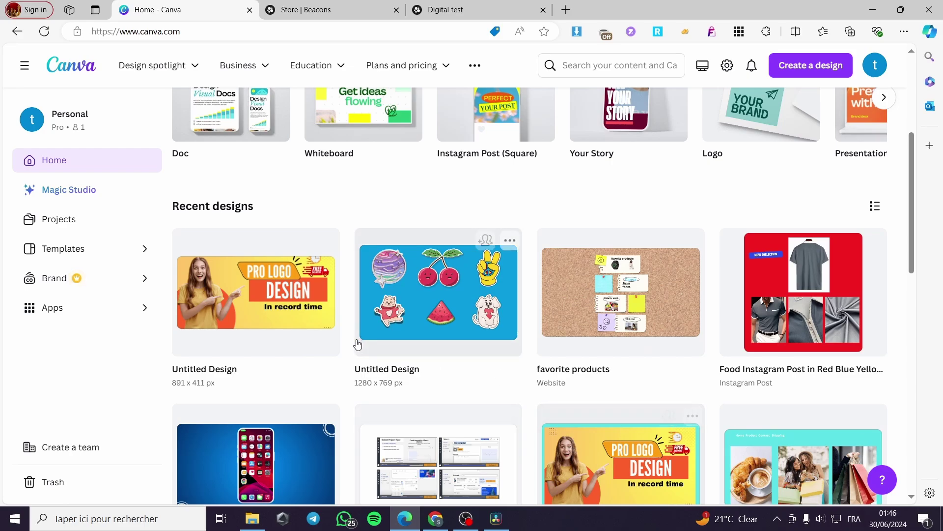
click(444, 333)
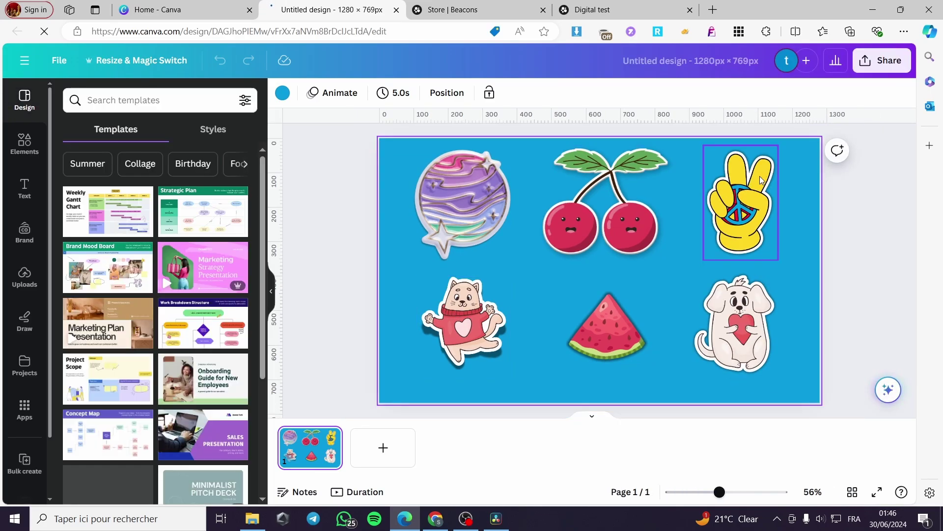
click(883, 64)
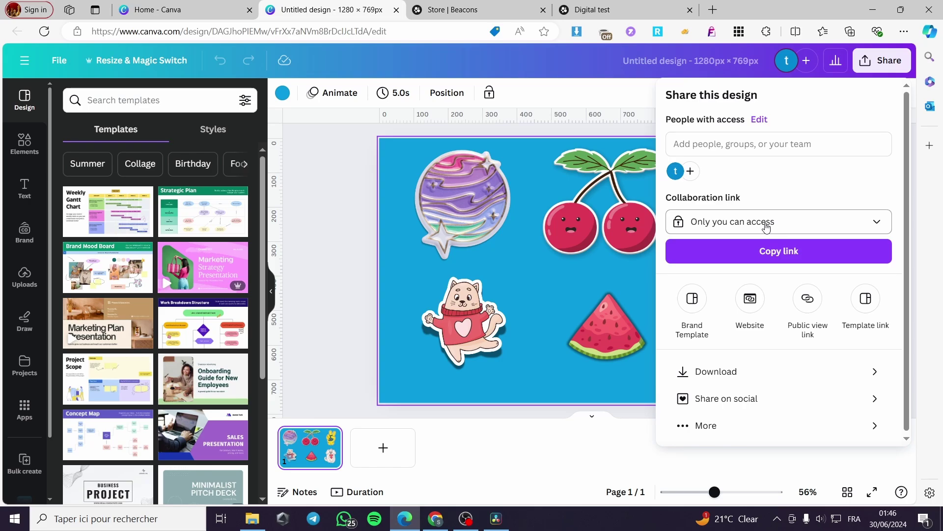
Set the design's collaboration link to anyone with the link, with edit permission, and copy the link
click(821, 228)
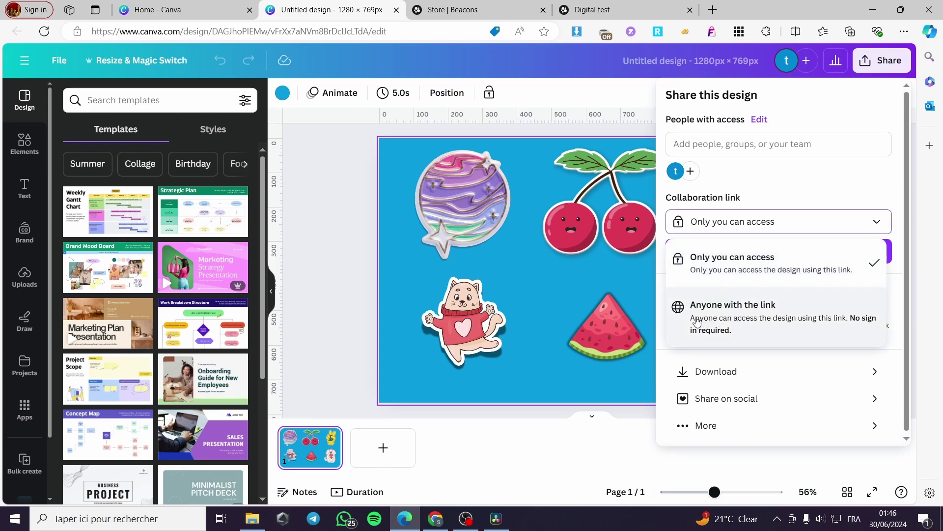
click(802, 319)
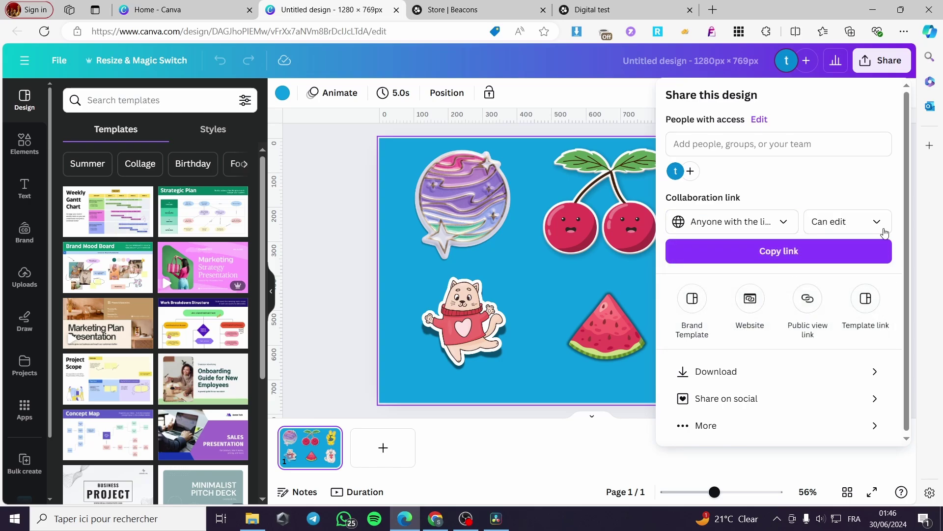
click(845, 225)
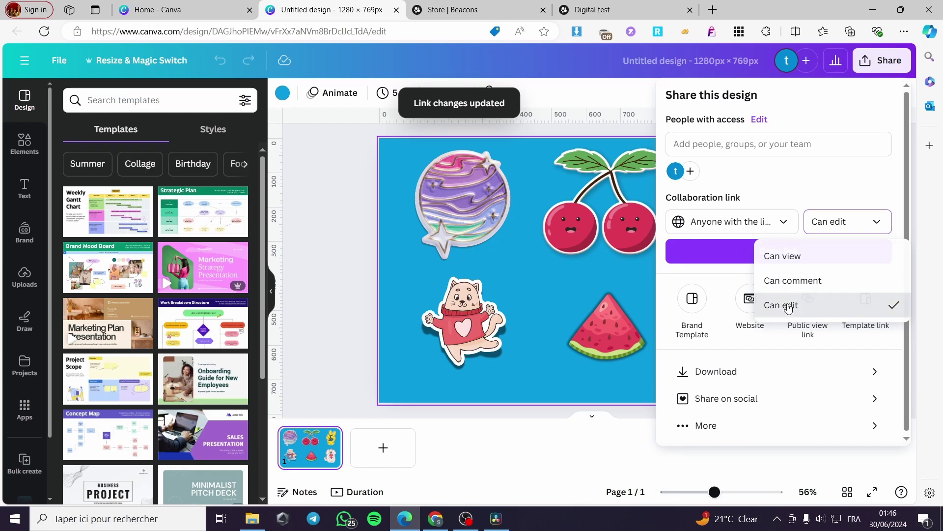
click(806, 306)
click(781, 254)
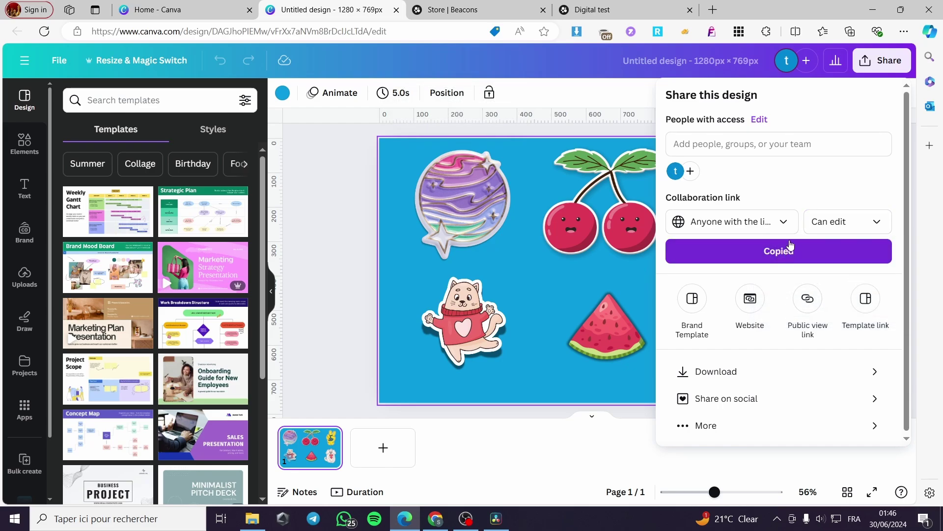
Return to the Beacons store and add the copied Canva link to the product files under the name "Customize it yourself"
click(595, 6)
click(515, 14)
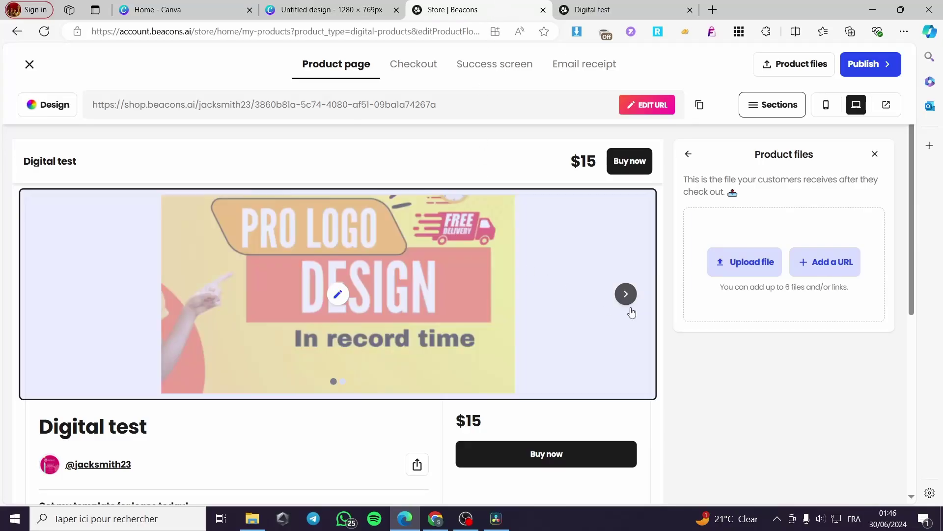
click(834, 262)
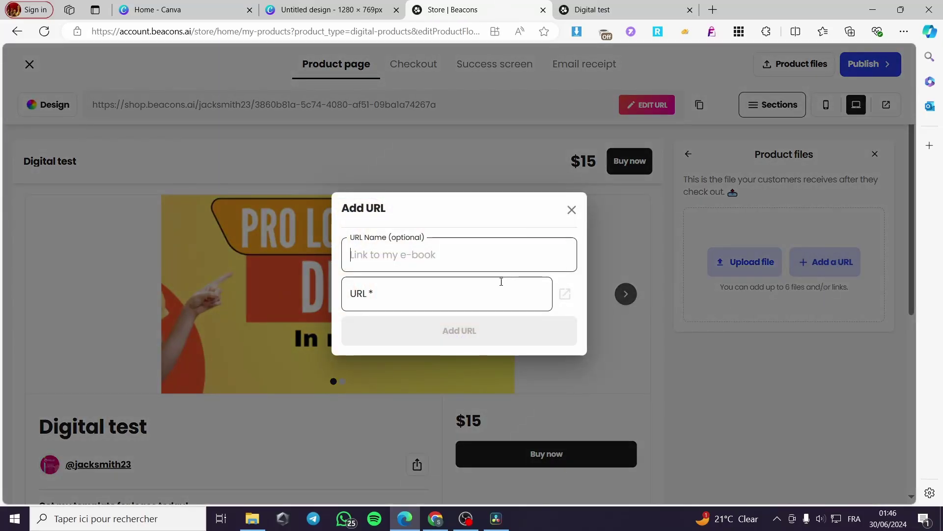
click(425, 294)
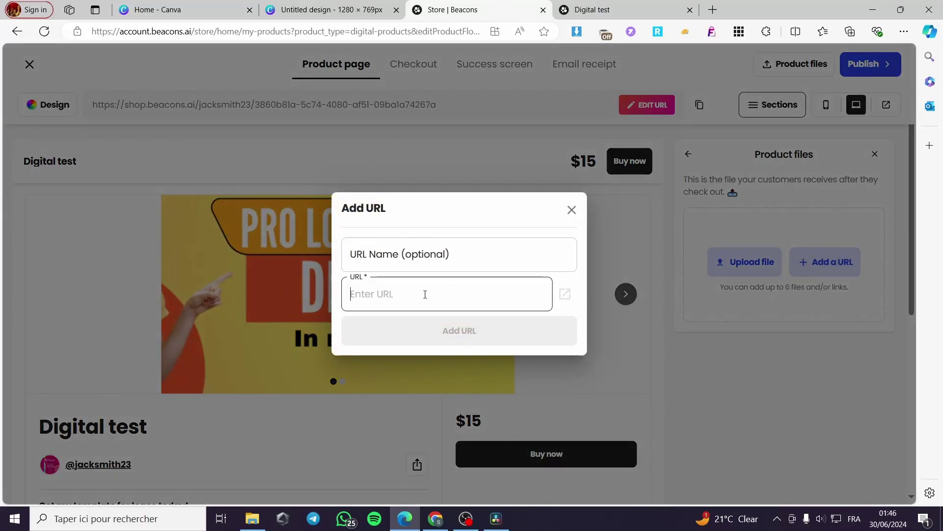
key(ctrl+v)
click(467, 251)
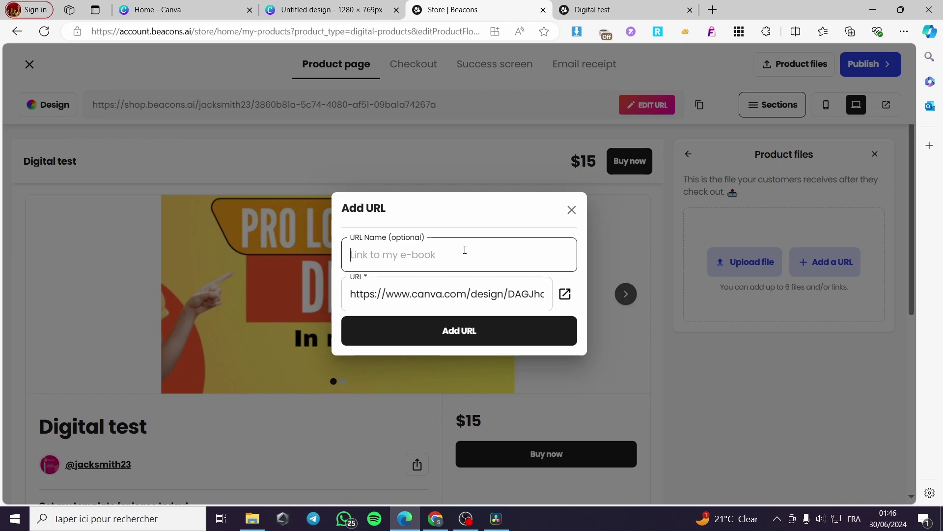
text(Custo)
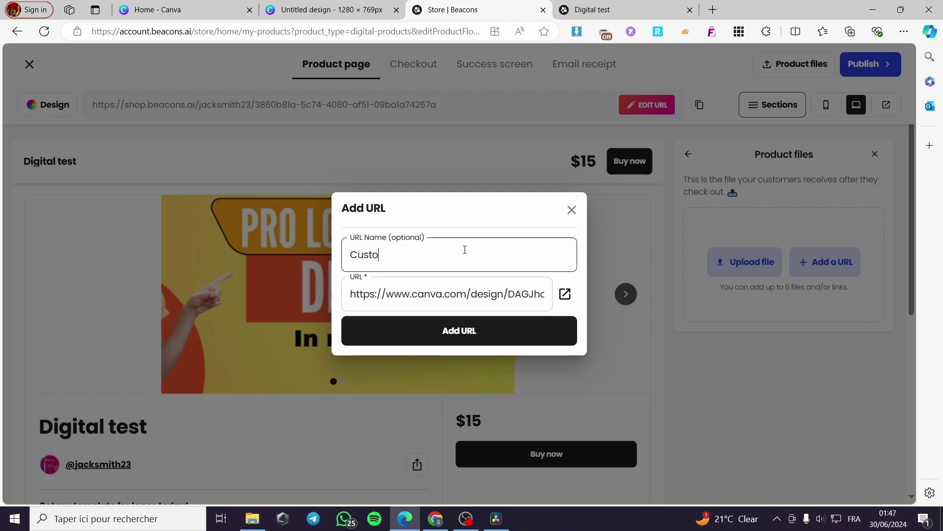
text(mize it yourself)
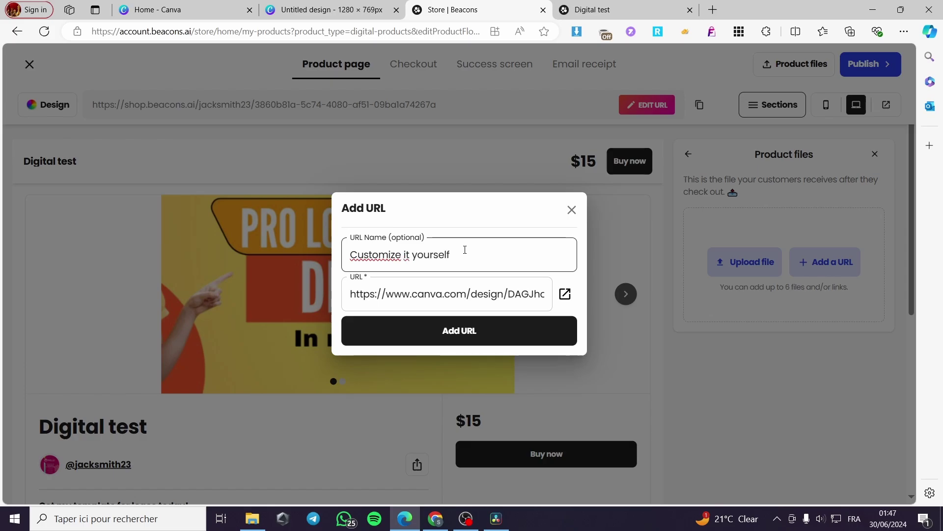
click(477, 325)
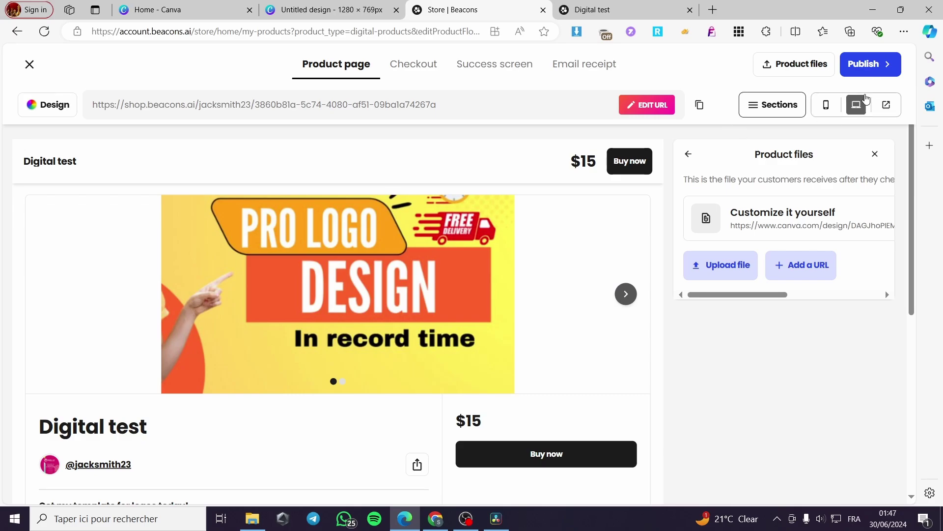
Publish the Digital test product and dismiss the publication message
click(895, 68)
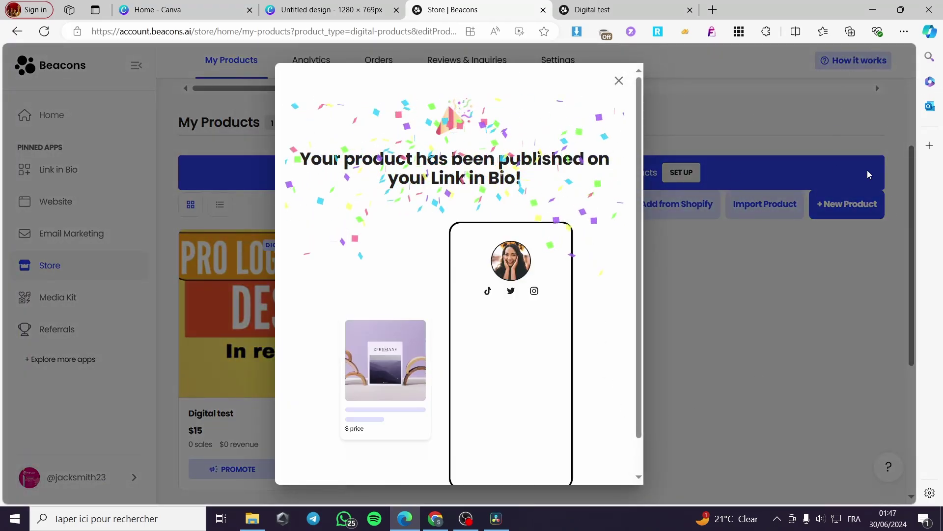
click(619, 81)
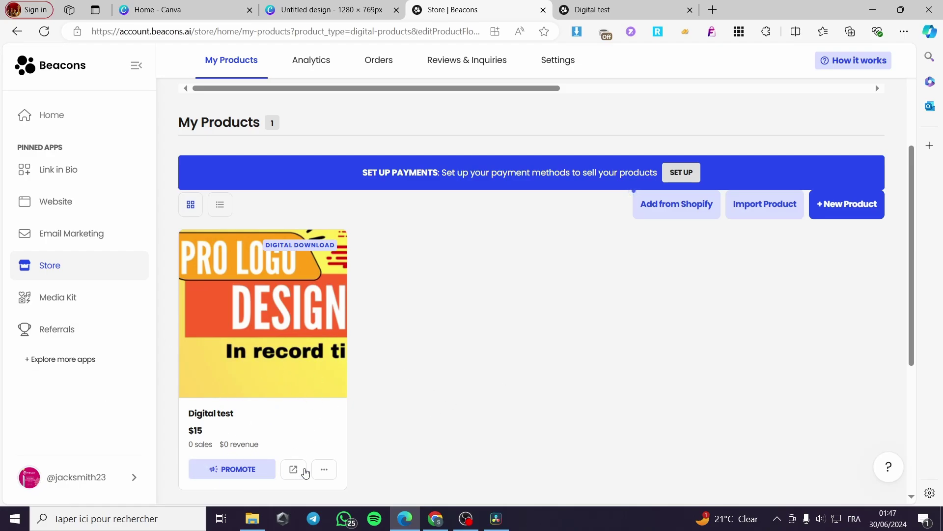
Review the promotion options for the Digital test product and close them
click(255, 471)
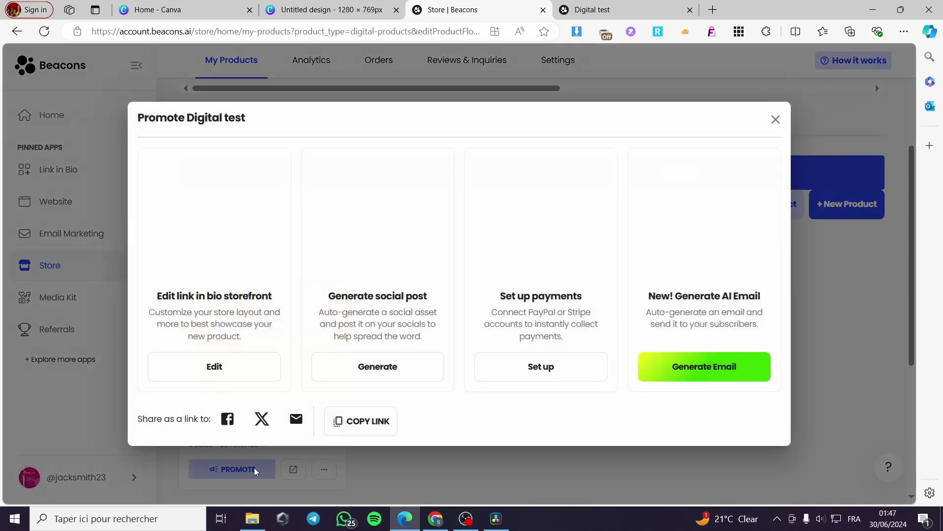
click(255, 470)
click(240, 471)
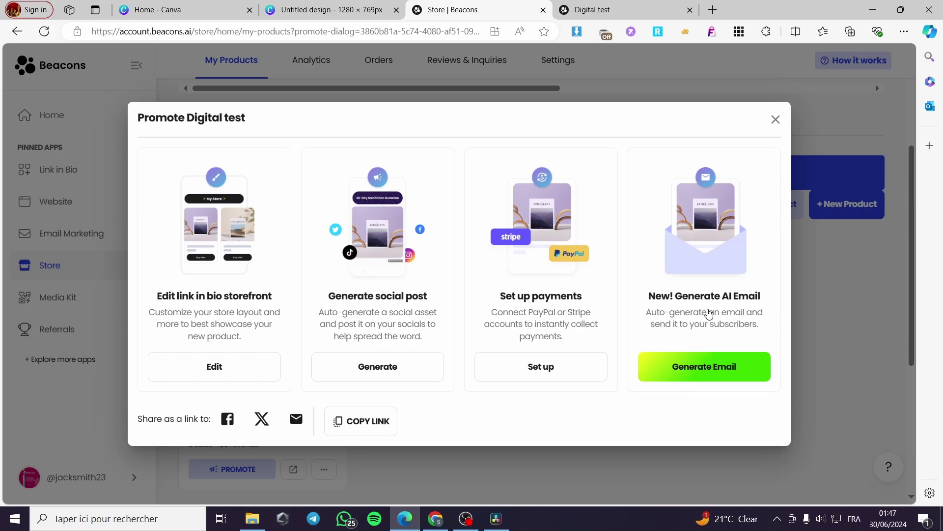
click(775, 121)
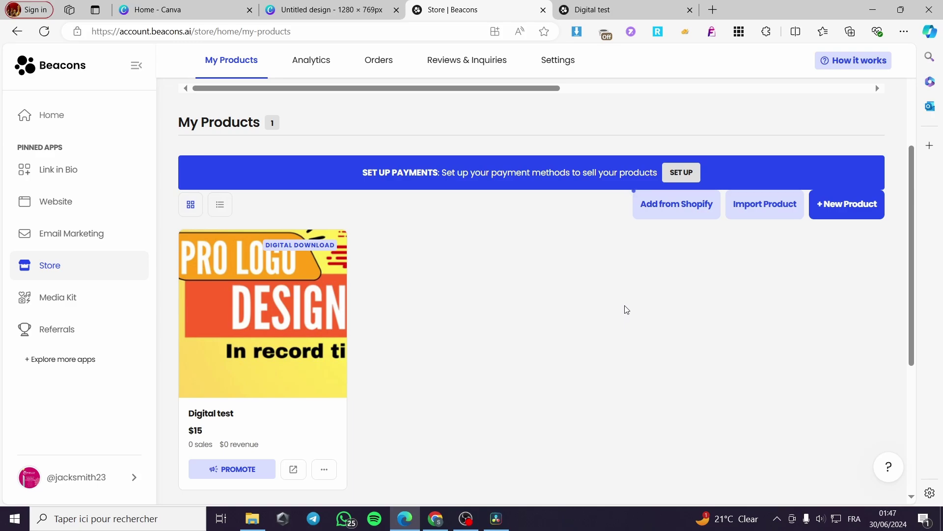